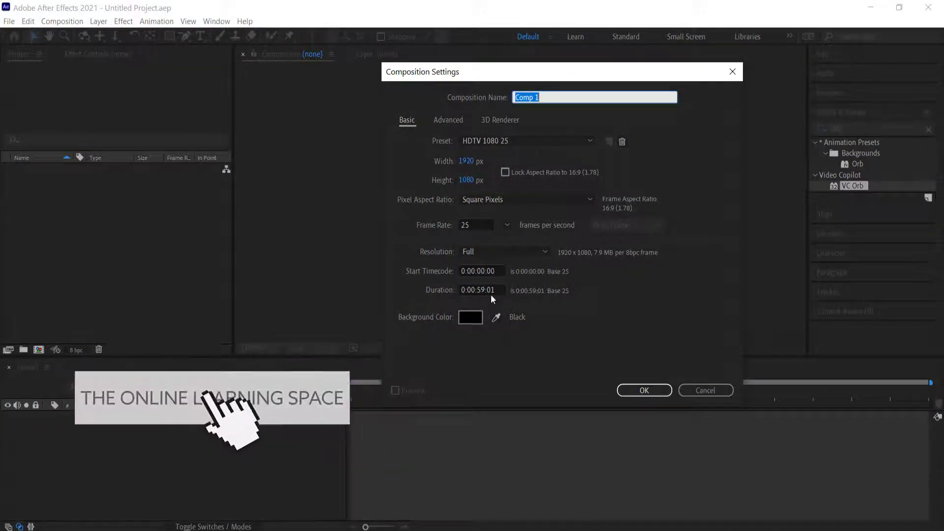
Step: Create Comp 1 from the HDTV 1080 25 preset at 1920×1080 and 25 fps
left_click(646, 388)
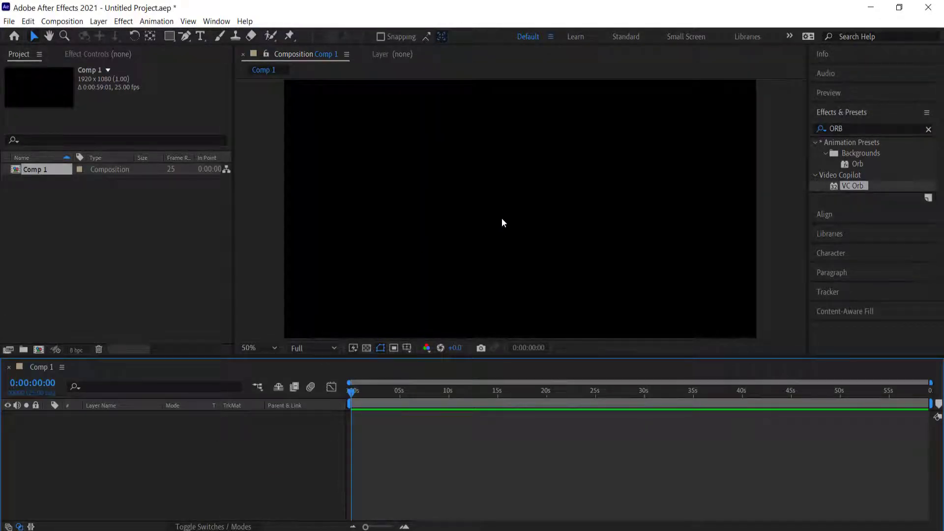
Step: Add a solid named orb and apply VC Orb to it, producing a centred white sphere
right_click(199, 444)
mouse_move(269, 312)
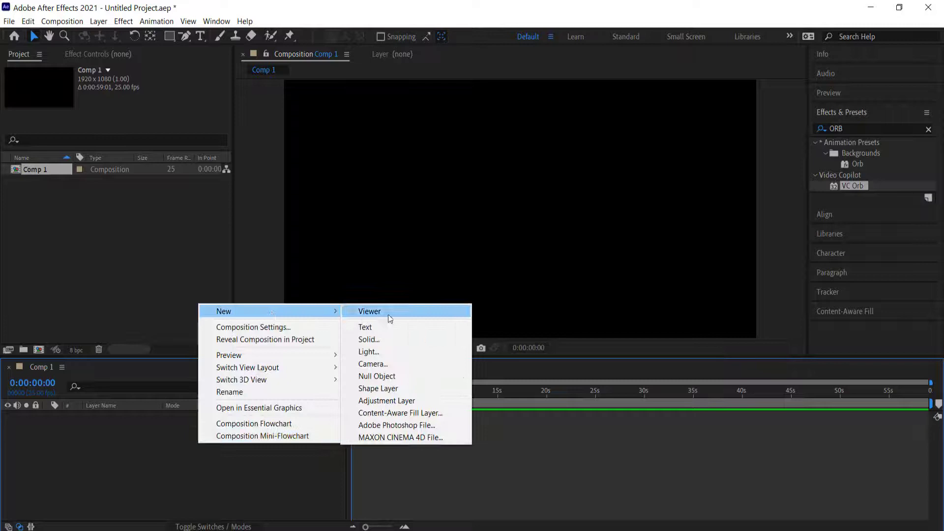
left_click(402, 340)
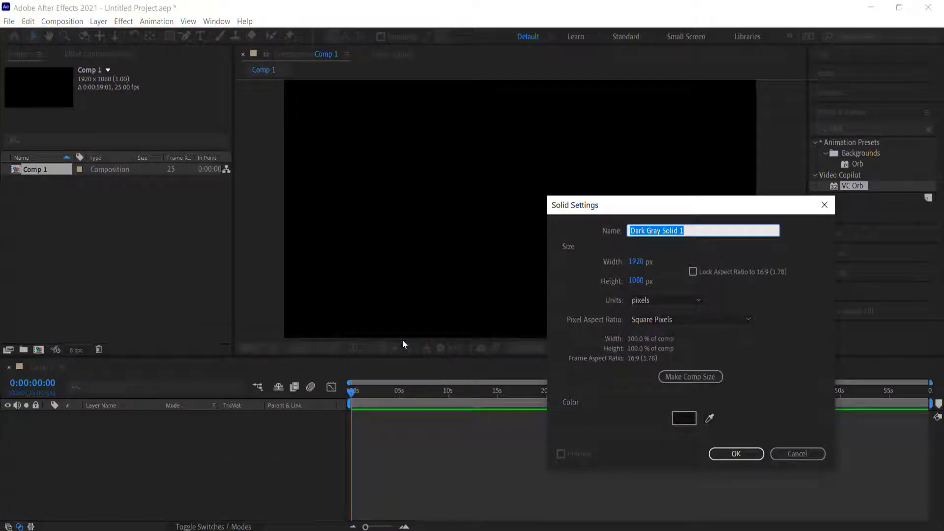
type("orb")
key("Return")
key("Caps_Lock")
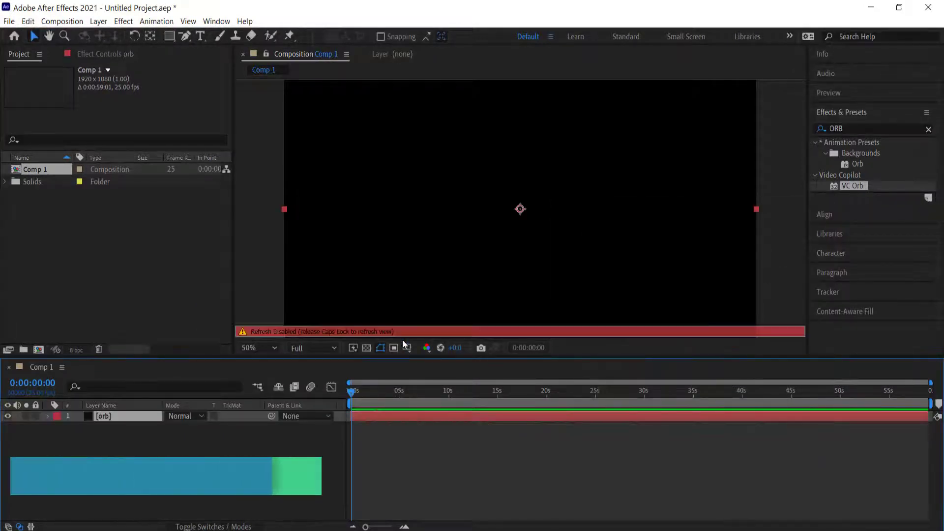
key("Caps_Lock")
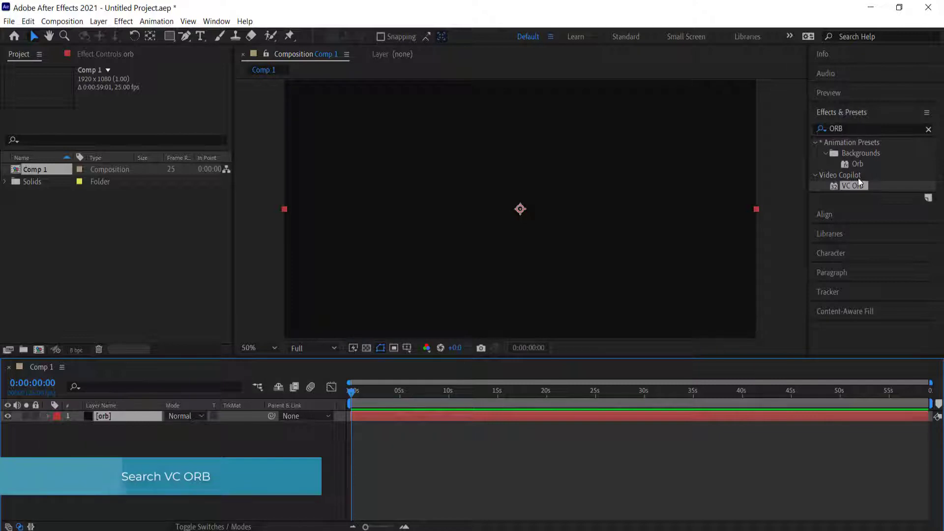
left_click_drag(856, 185, 134, 417)
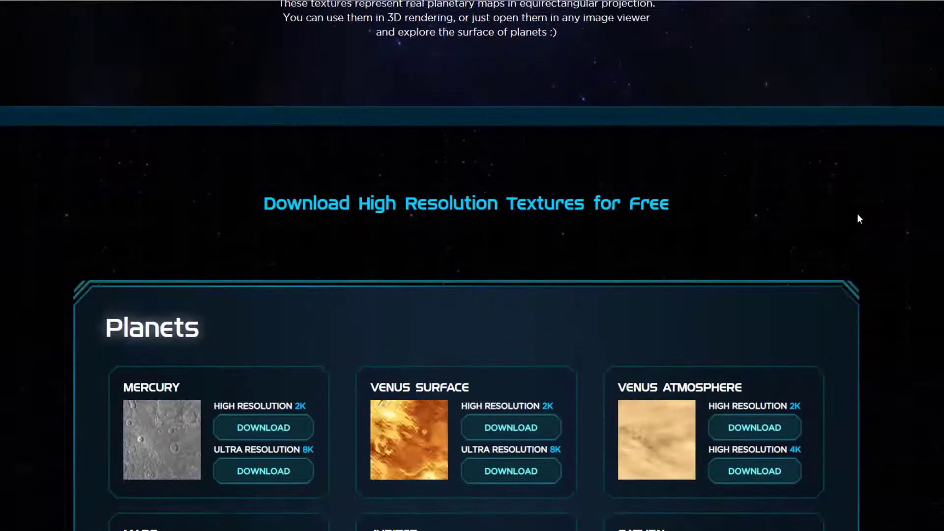
Step: Bring the 2K Venus Surface and Stars + Milky Way textures into the timeline beneath the orb
scroll(858, 213, "up", 5)
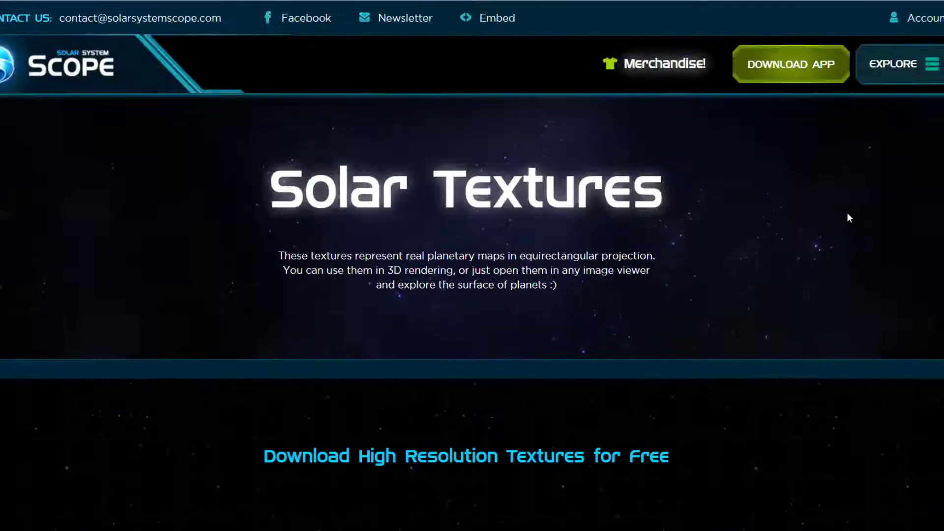
scroll(252, 220, "down", 5)
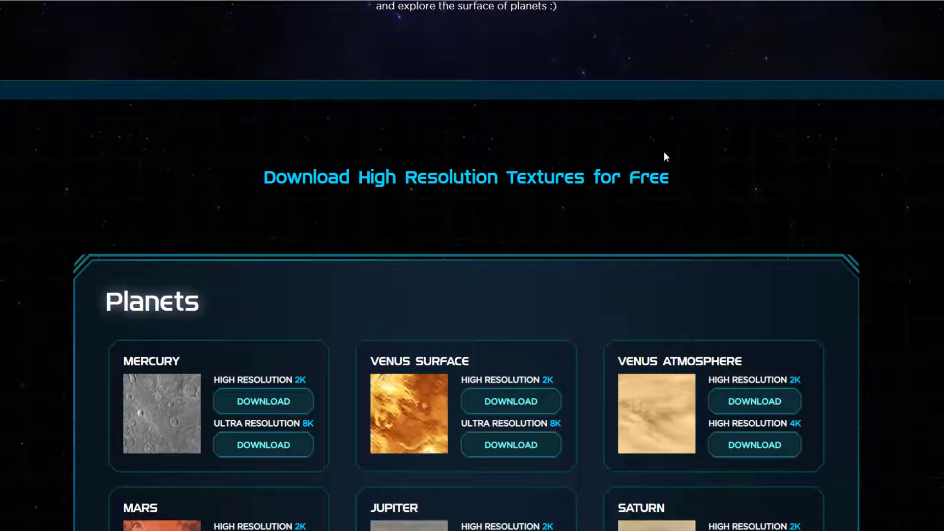
scroll(666, 155, "down", 5)
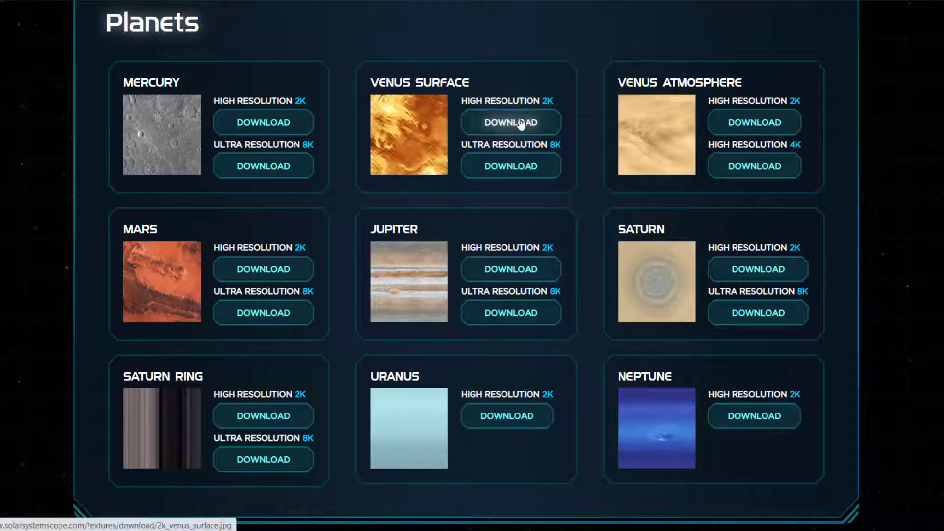
scroll(538, 154, "down", 9)
scroll(537, 152, "down", 10)
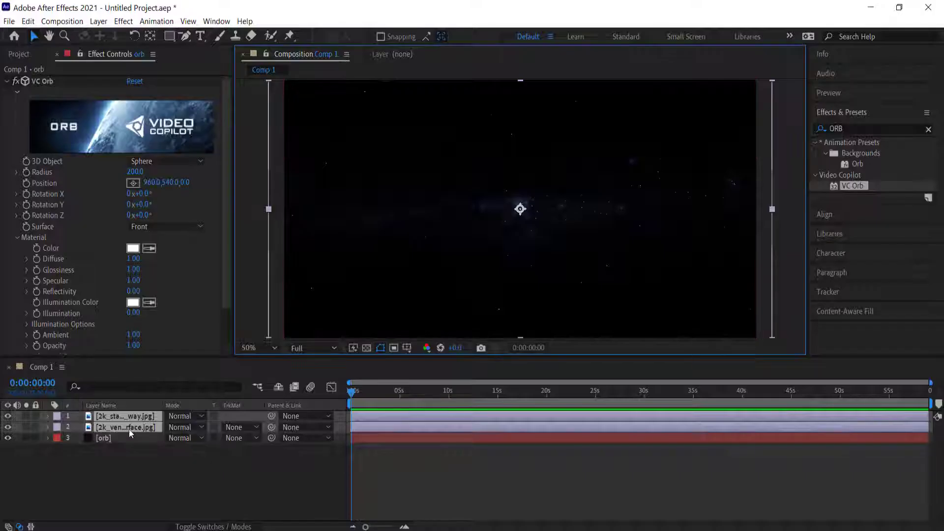
left_click_drag(129, 430, 129, 453)
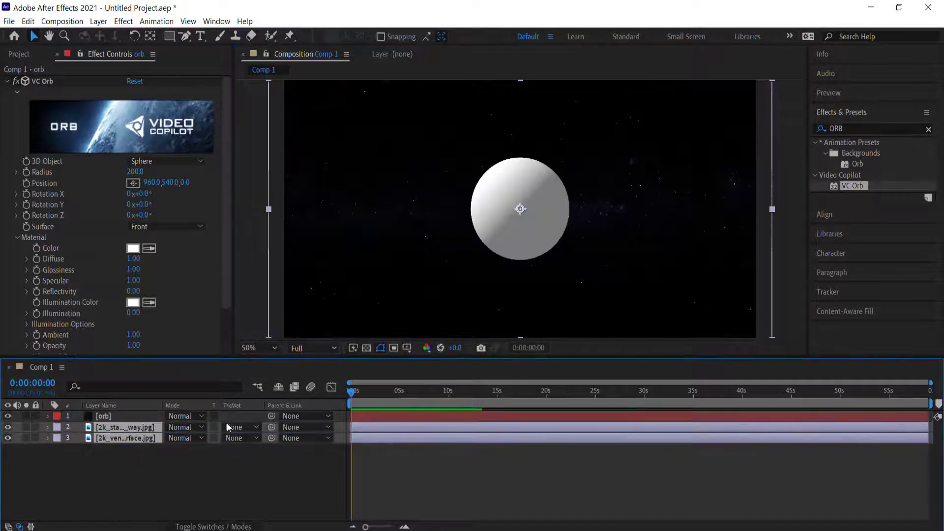
Step: Hide the Venus texture layer and keep the starfield layer visible behind the orb
left_click(52, 490)
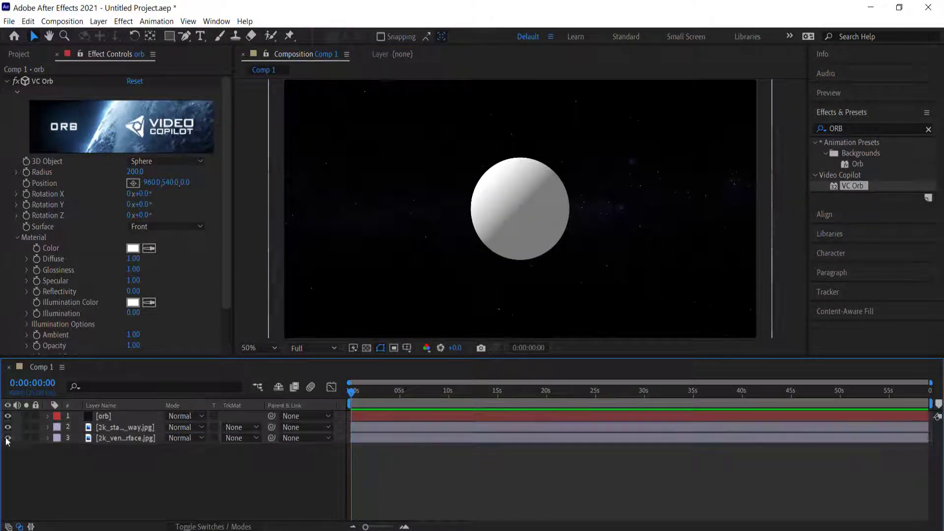
left_click(7, 427)
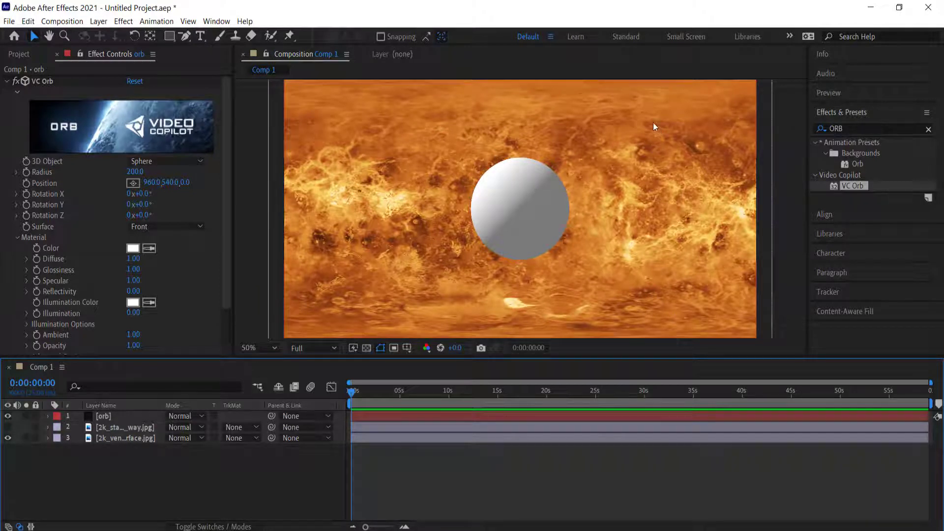
left_click(98, 419)
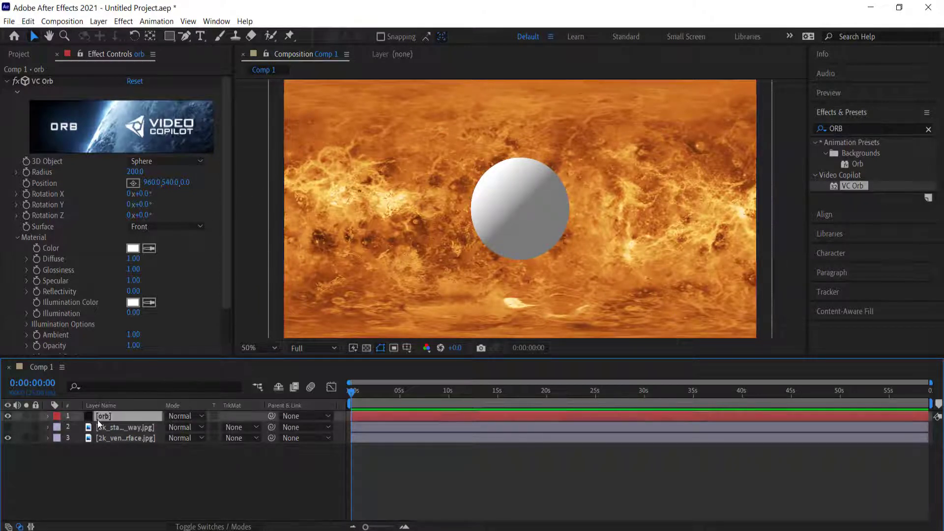
left_click(5, 445)
left_click(7, 437)
left_click(8, 427)
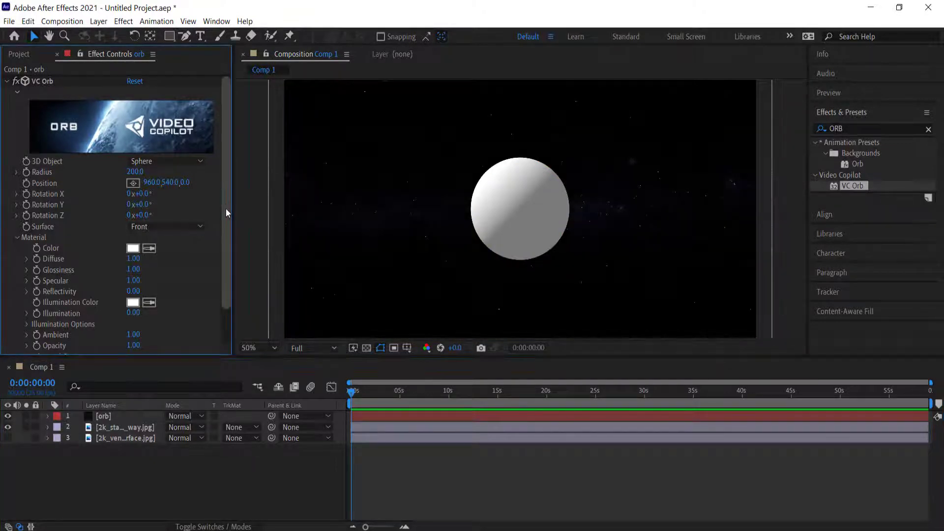
Step: In VC Orb Maps, set the Diffuse, Glossiness and Bump Map layers to the 2k Venus surface
scroll(223, 285, "down", 2)
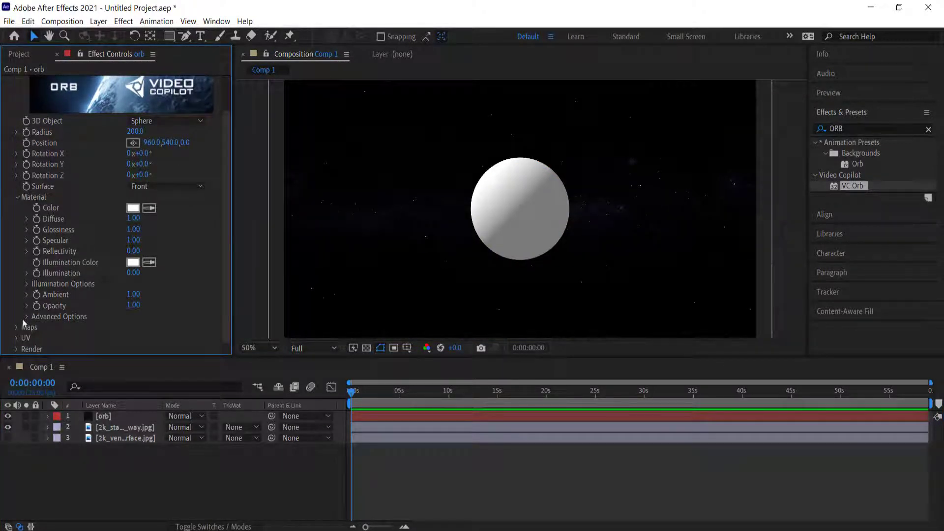
left_click(17, 327)
scroll(17, 327, "down", 1)
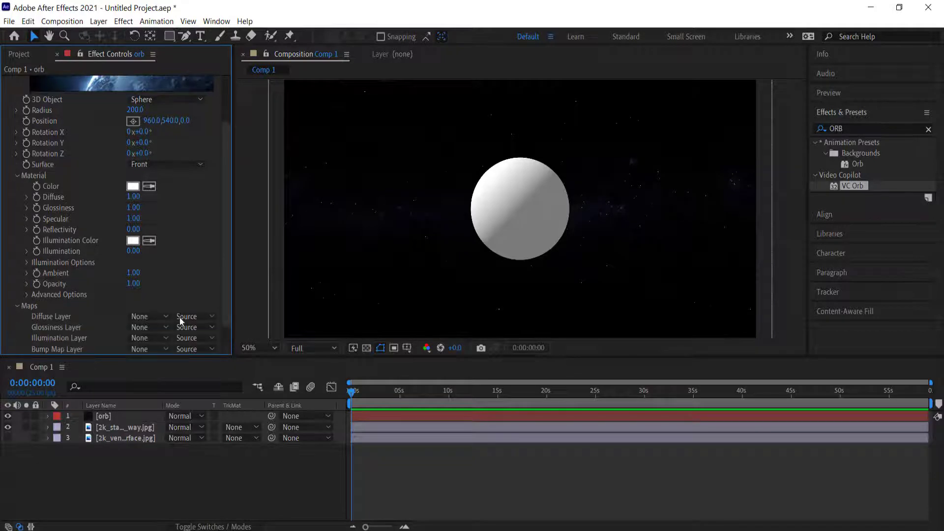
left_click(147, 317)
left_click(182, 370)
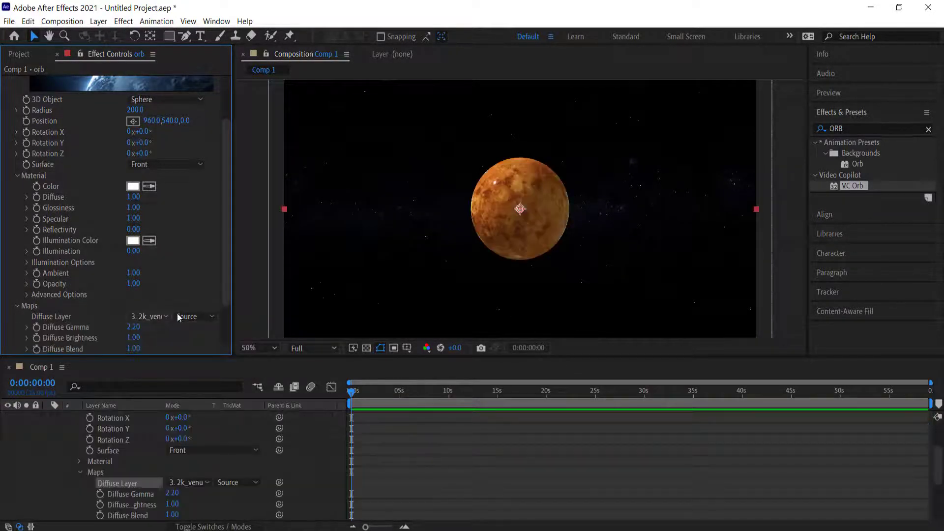
scroll(232, 330, "down", 2)
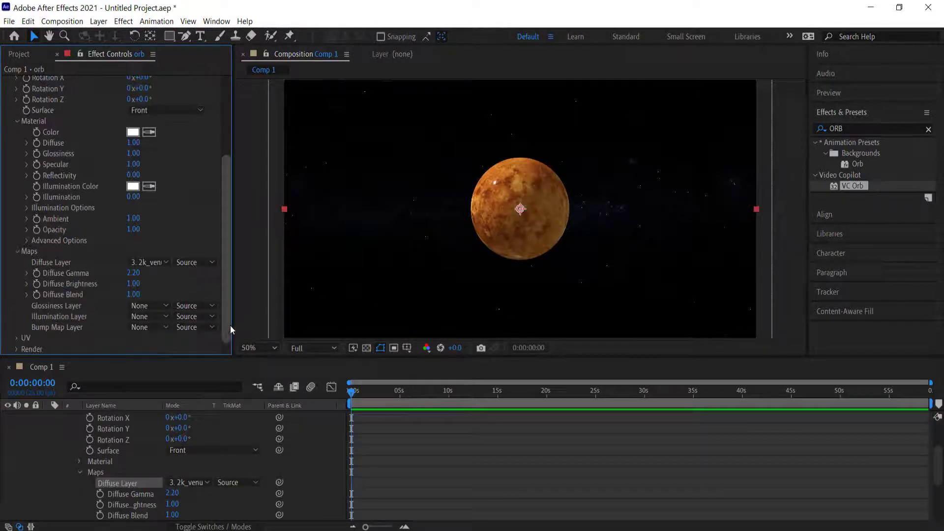
left_click(143, 305)
left_click(170, 359)
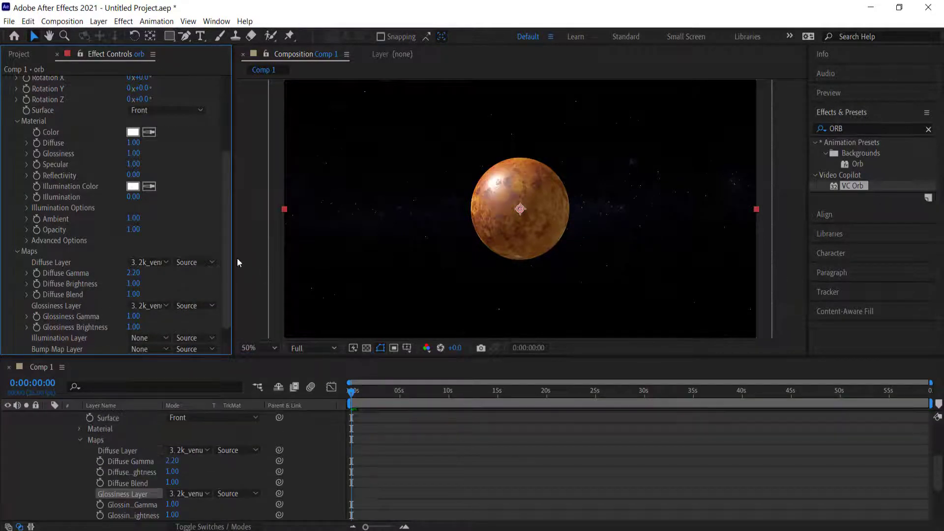
scroll(129, 294, "down", 1)
left_click(146, 327)
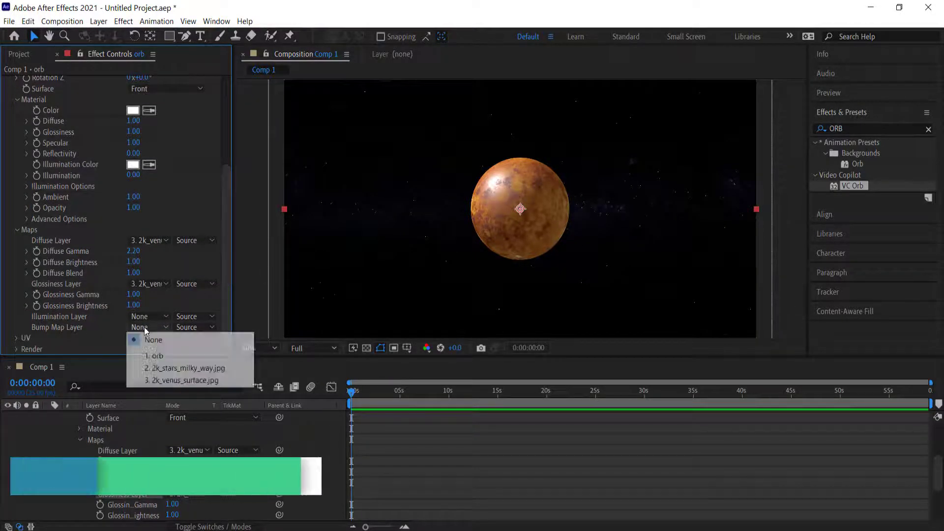
left_click(175, 381)
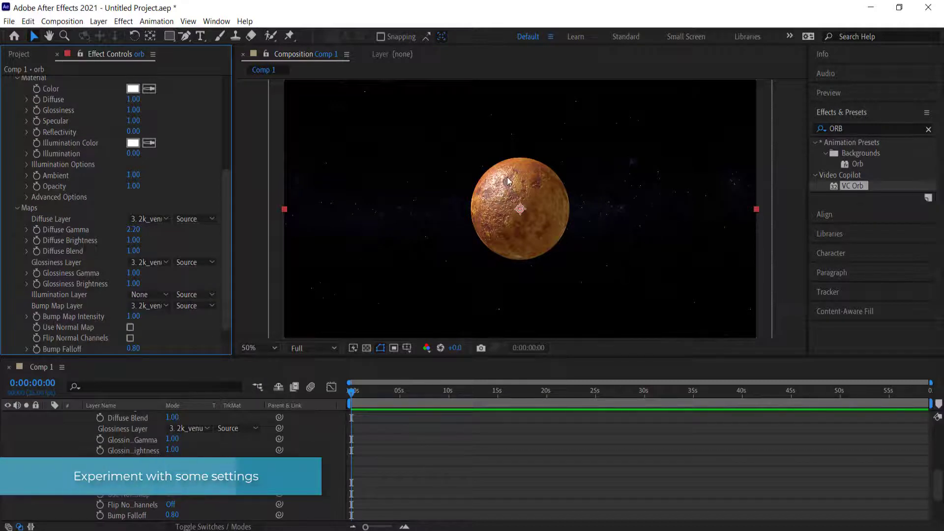
Step: Lower Bump Intensity to 0.61 and Diffuse Brightness to 0.81, leaving Diffuse Blend at 1.00
left_click_drag(133, 317, 112, 319)
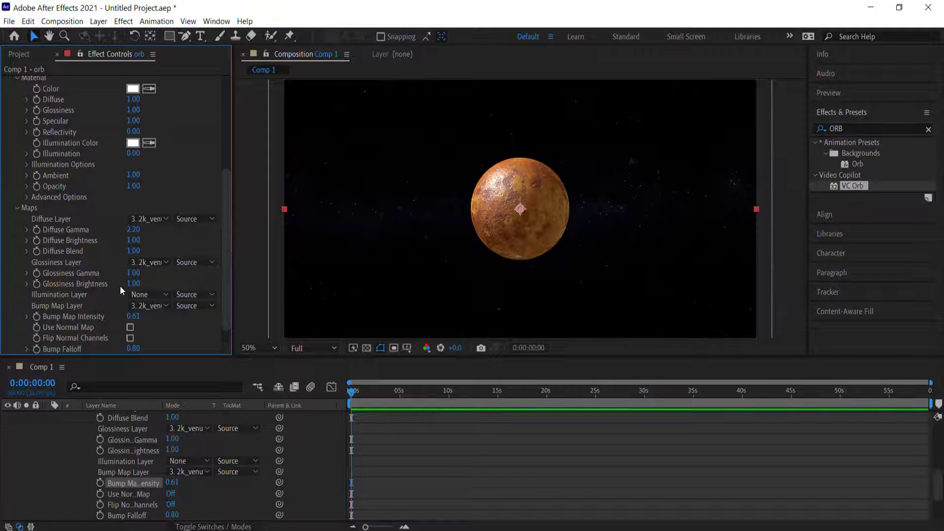
mouse_move(136, 244)
left_mouse_down()
mouse_move(158, 240)
mouse_move(124, 240)
left_mouse_up()
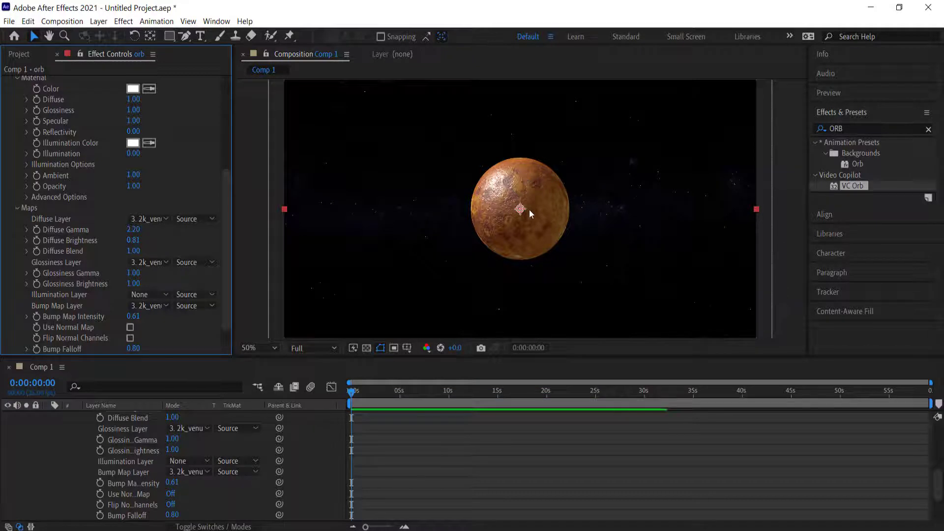
left_click(133, 251)
type("0.75")
key("Return")
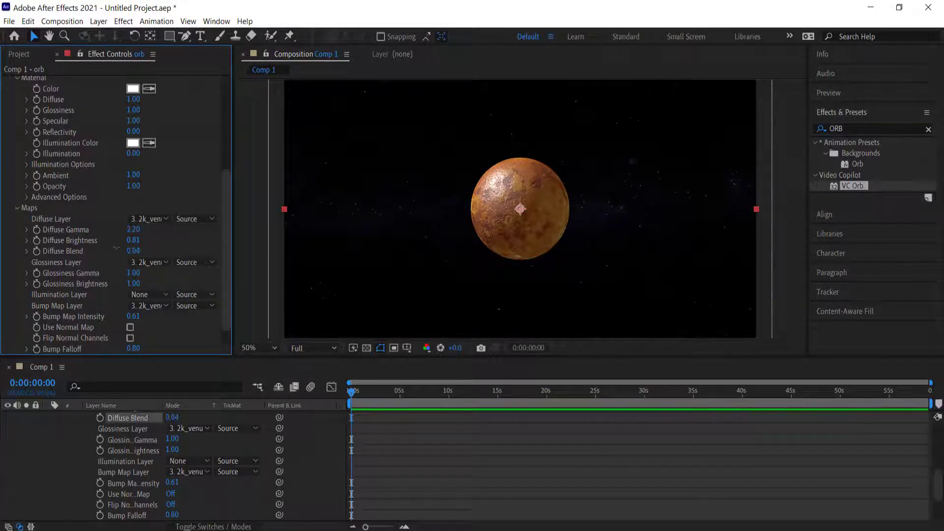
key("ctrl+z")
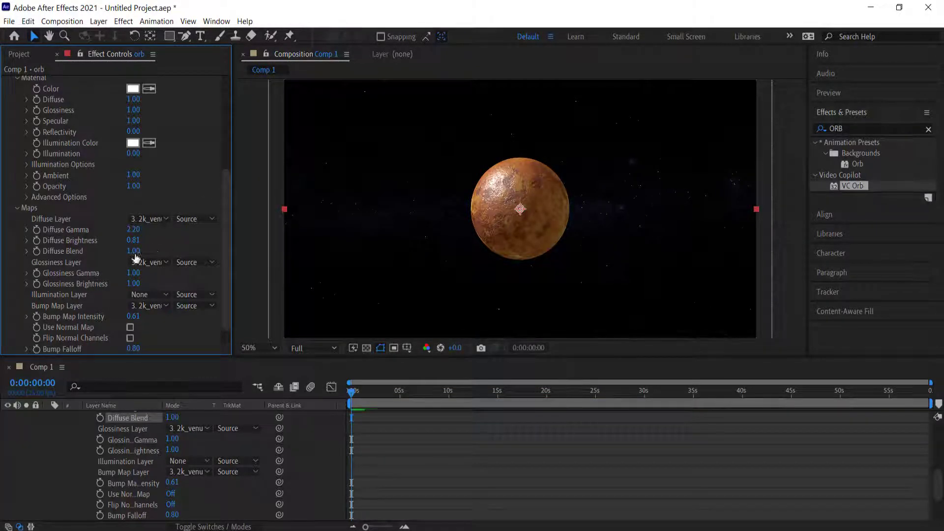
Step: Lower Glossiness Gamma to 0.32 and Glossiness Brightness to 0.43
left_click_drag(133, 272, 82, 271)
left_click_drag(138, 282, 96, 282)
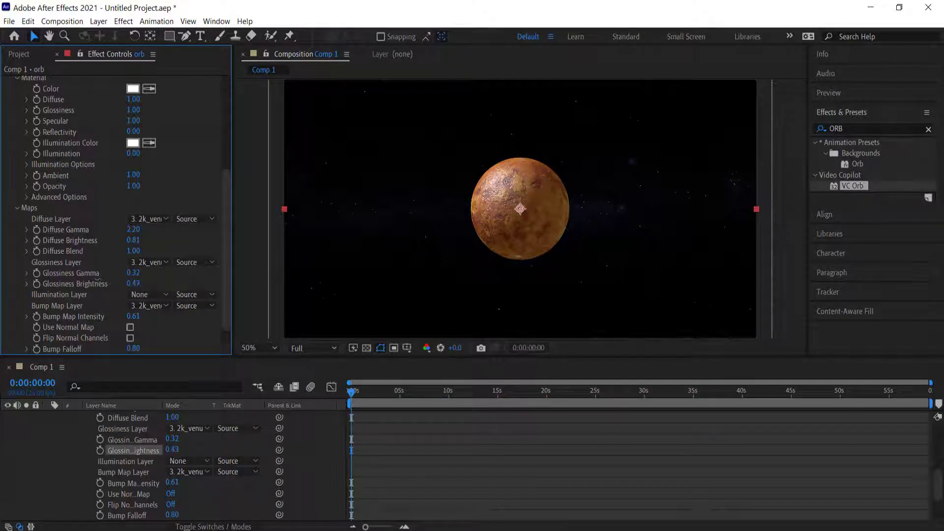
scroll(226, 295, "down", 1)
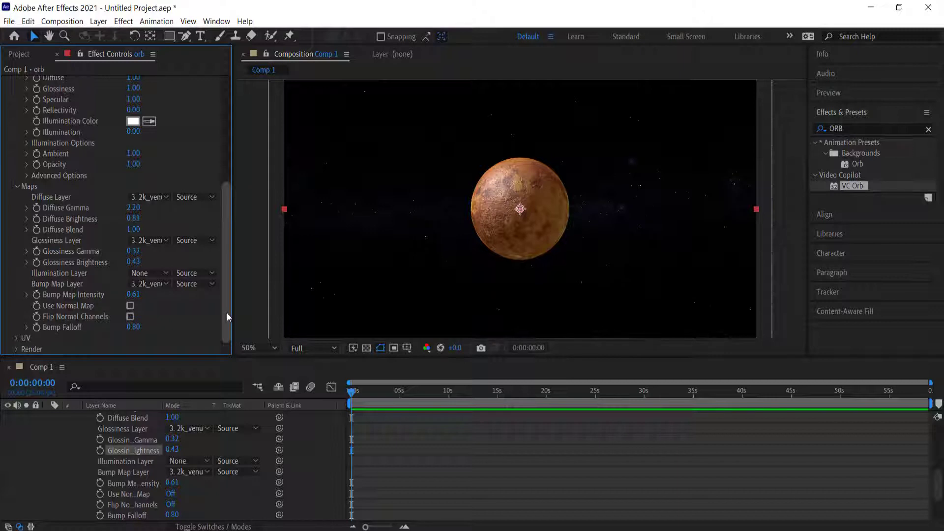
scroll(185, 425, "up", 10)
Step: Add Camera 1 as a two-node 80 mm camera
left_click(47, 415)
right_click(151, 462)
mouse_move(220, 333)
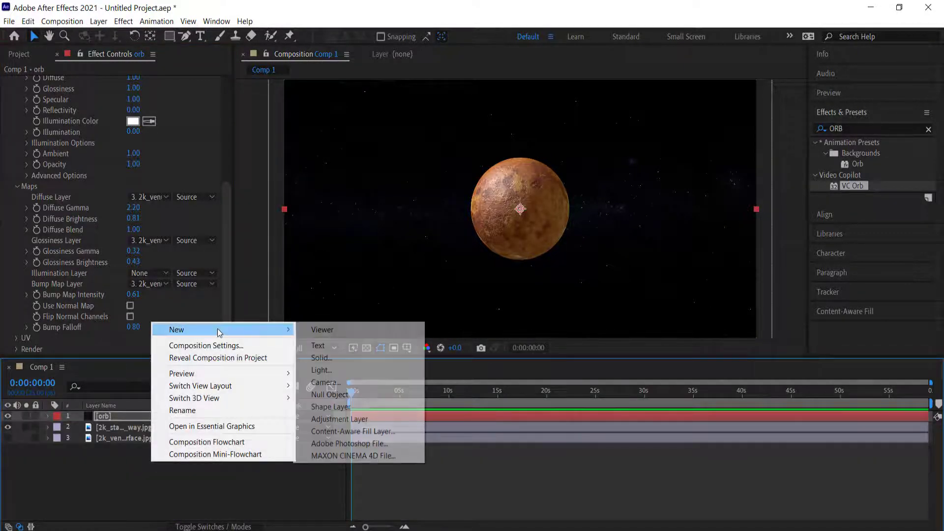
left_click(361, 383)
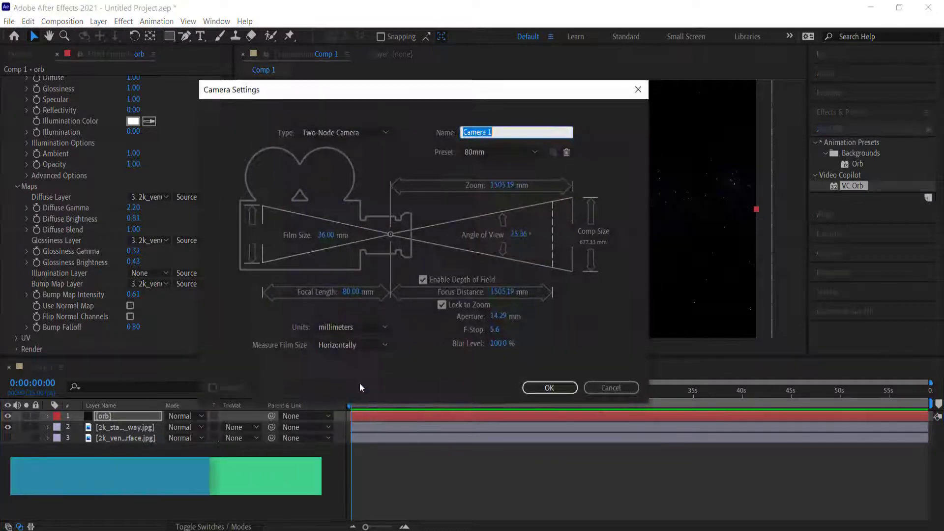
left_click(574, 388)
Step: Add a Parallel light, Parallel Light 1, to the composition
right_click(153, 459)
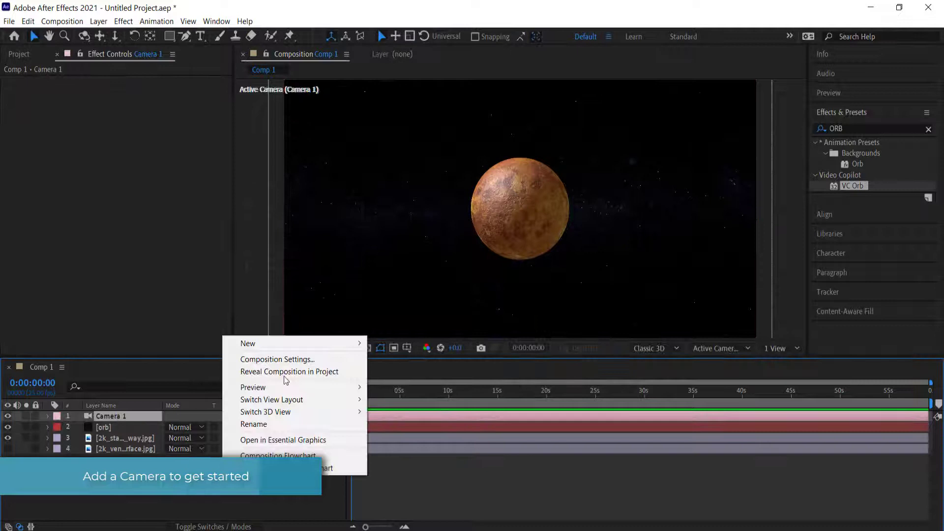
mouse_move(280, 343)
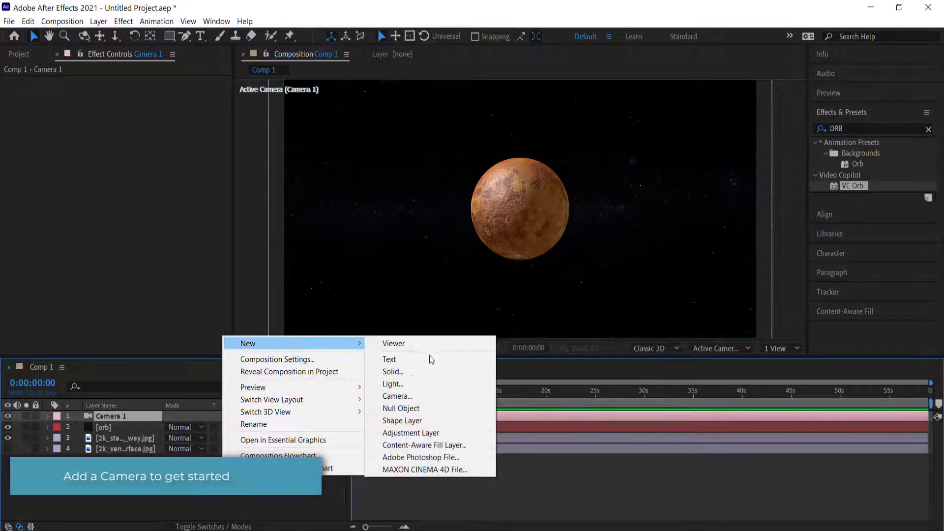
left_click(423, 386)
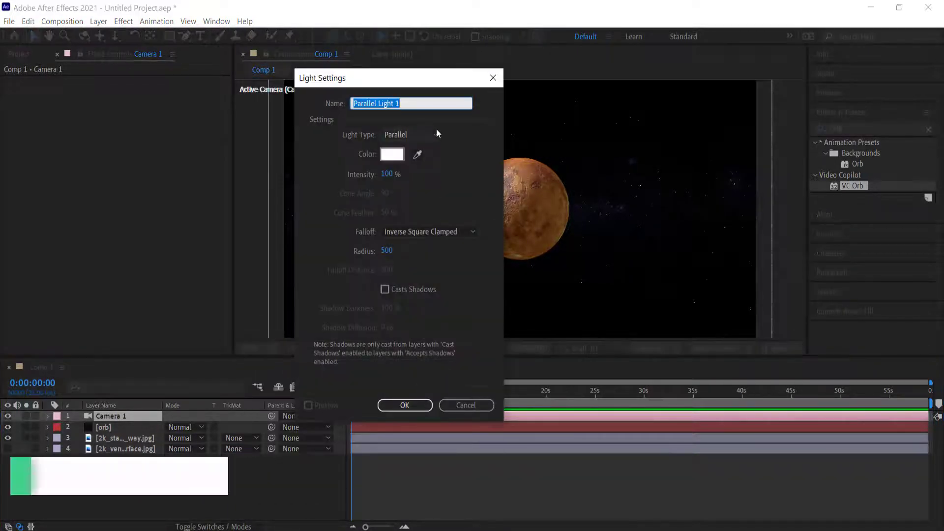
left_click(406, 405)
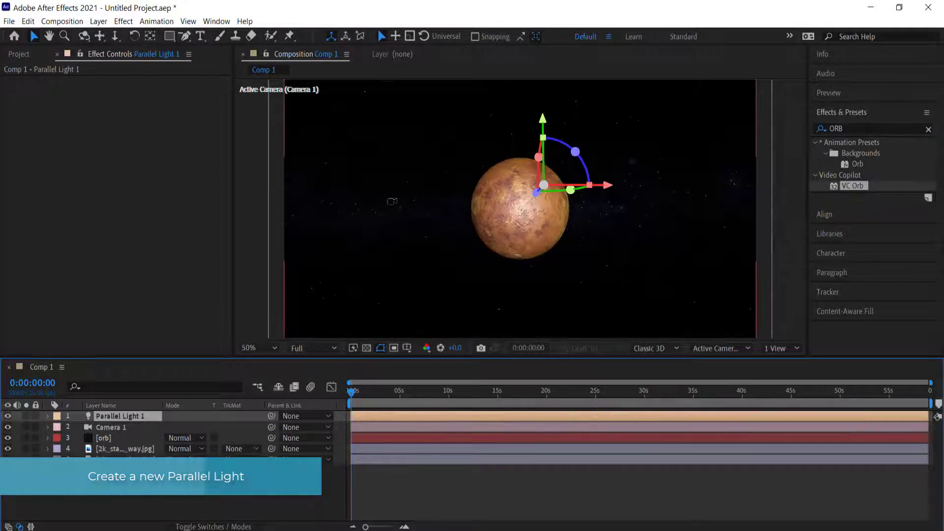
Step: Drag Parallel Light 1 up and to the right so Venus is lit from that side
scroll(392, 202, "down", 1)
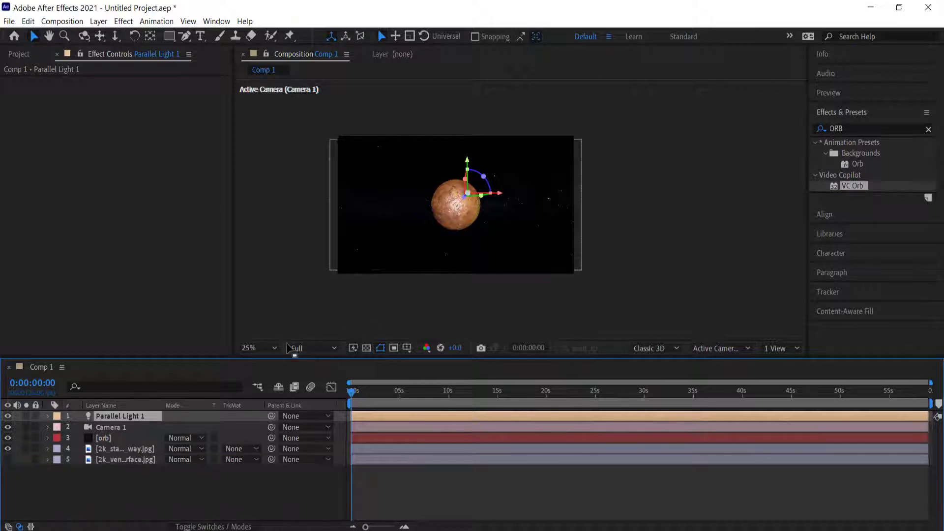
key("c")
key("c")
key("c")
key("c")
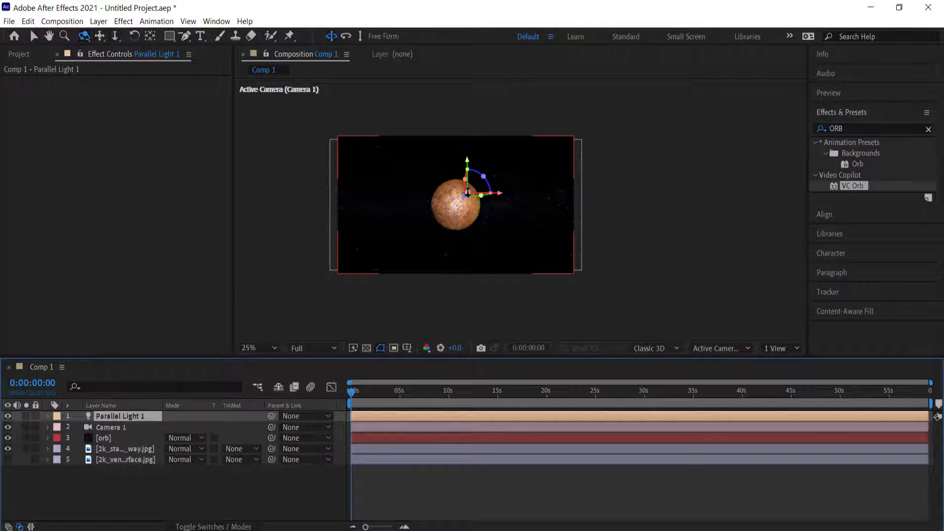
key("v")
left_click_drag(469, 192, 456, 210)
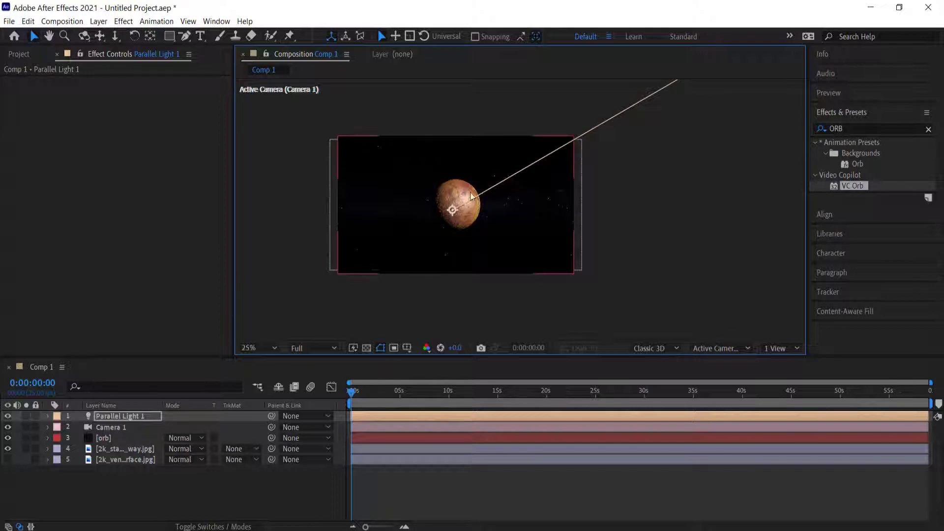
scroll(435, 201, "up", 2)
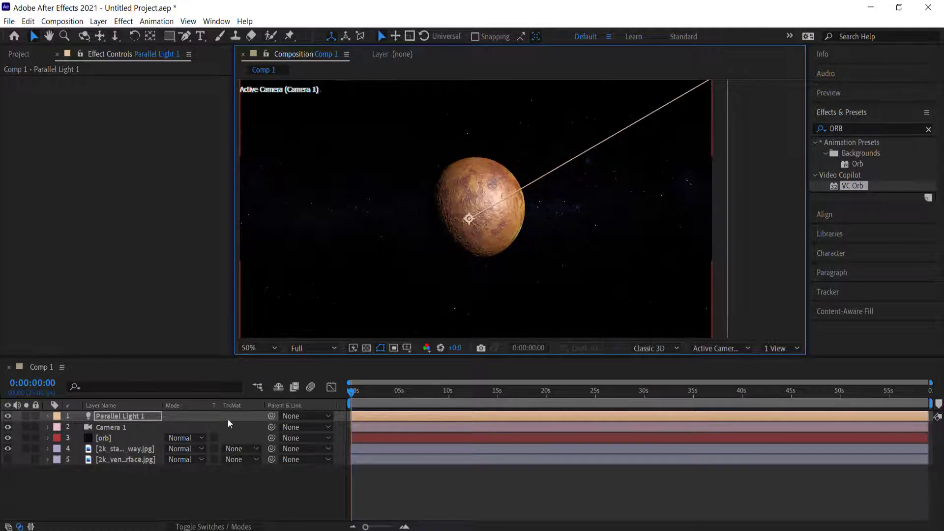
Step: Duplicate the orb layer, rename the copy HAZE, and reset its VC Orb effect
left_click(105, 439)
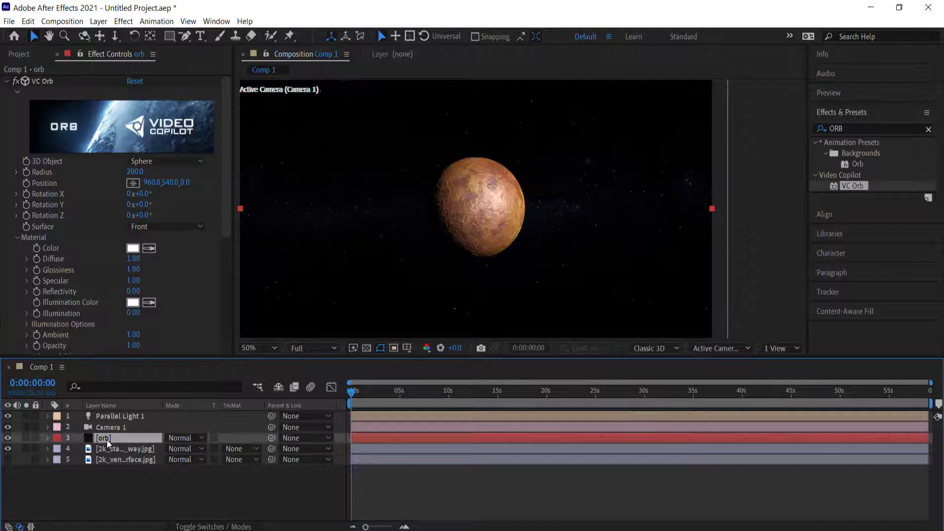
key("ctrl+d")
left_click(111, 493)
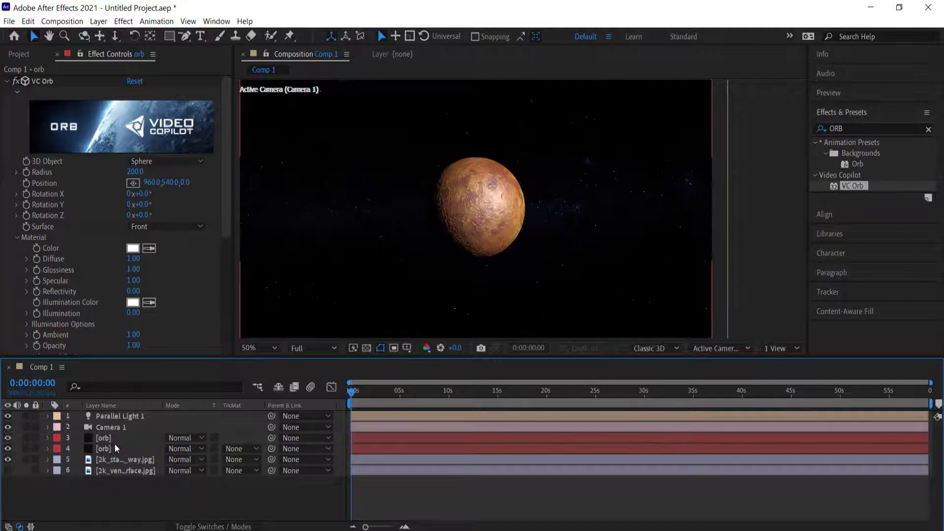
left_click(102, 439)
key("Return")
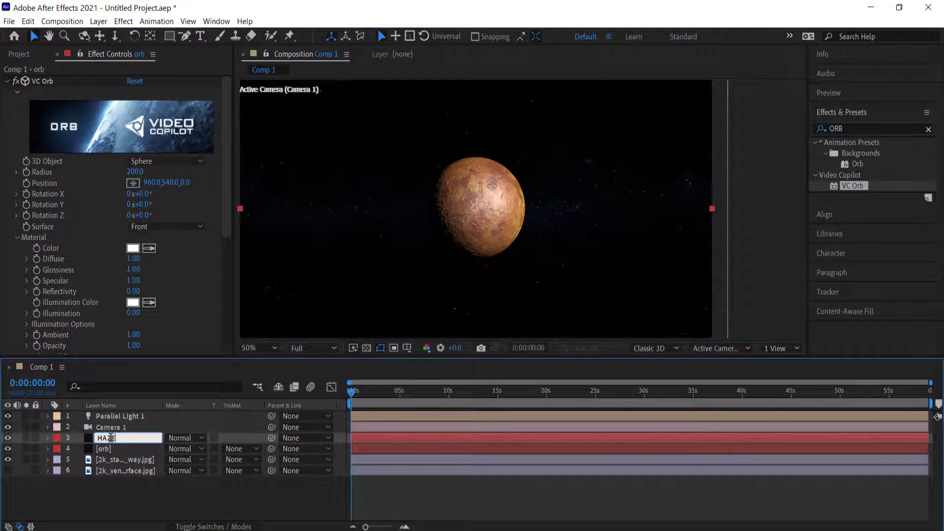
type("HAZE")
key("Return")
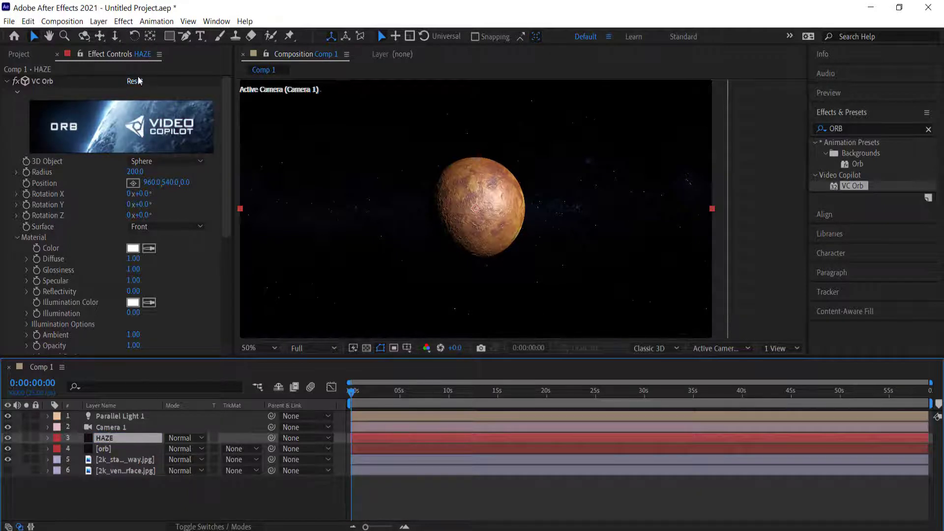
left_click(135, 81)
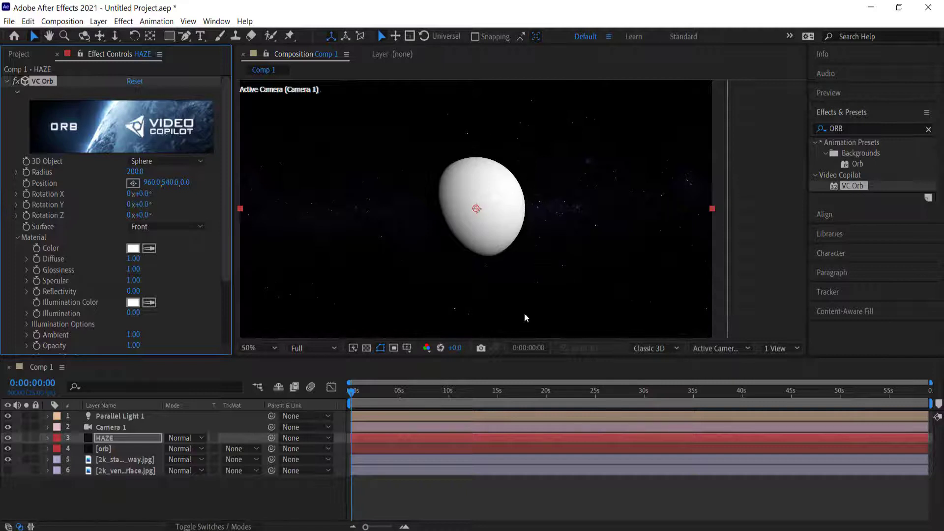
left_click_drag(230, 159, 229, 233)
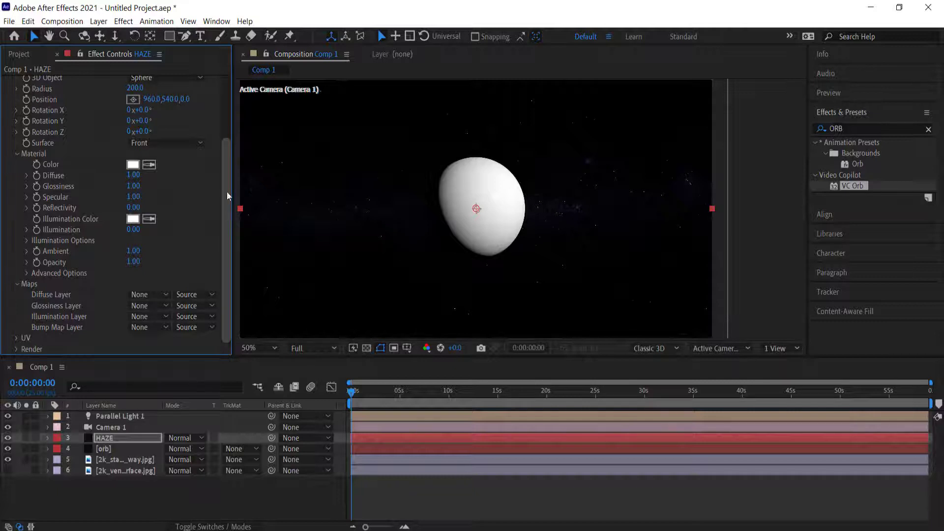
Step: Bring HAZE's Diffuse, Glossiness and Specular to 0.00 and set Illumination to 4.00
left_click_drag(133, 175, 64, 175)
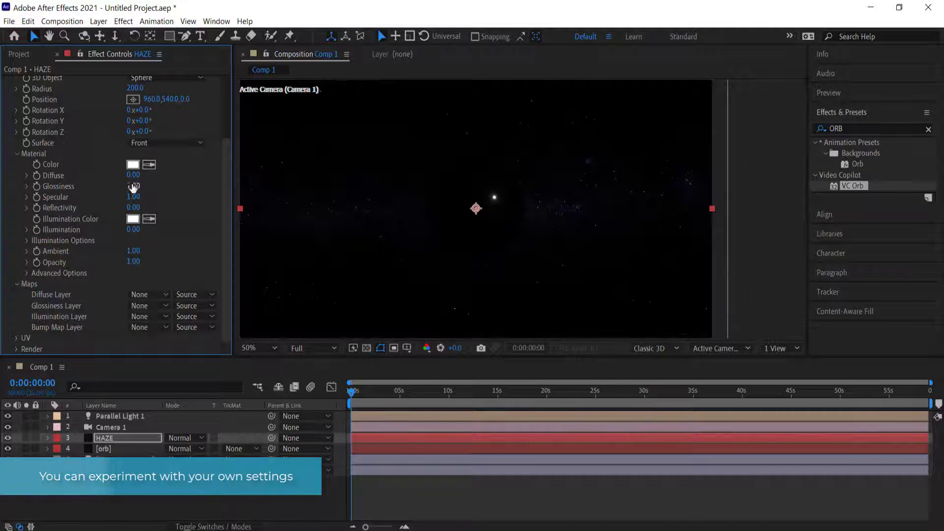
left_click_drag(133, 188, 79, 197)
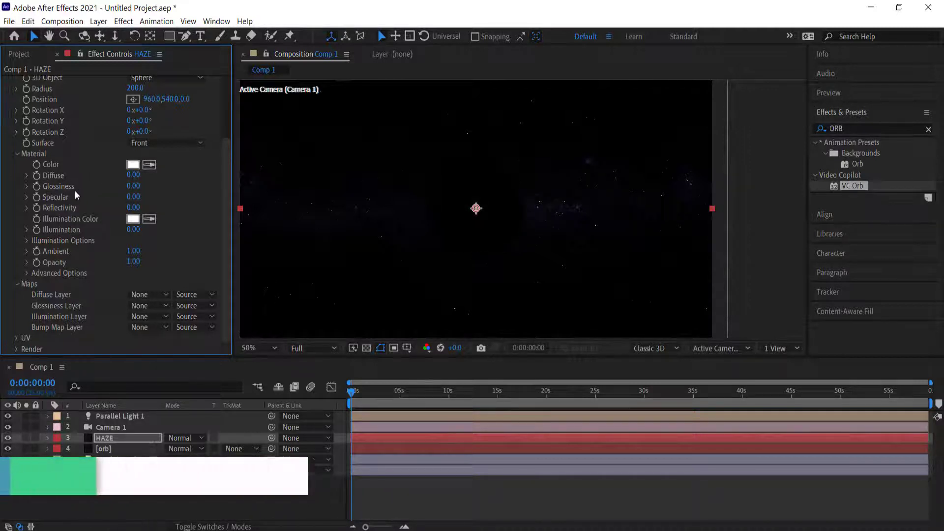
left_click_drag(133, 230, 148, 230)
left_click(133, 230)
type("4")
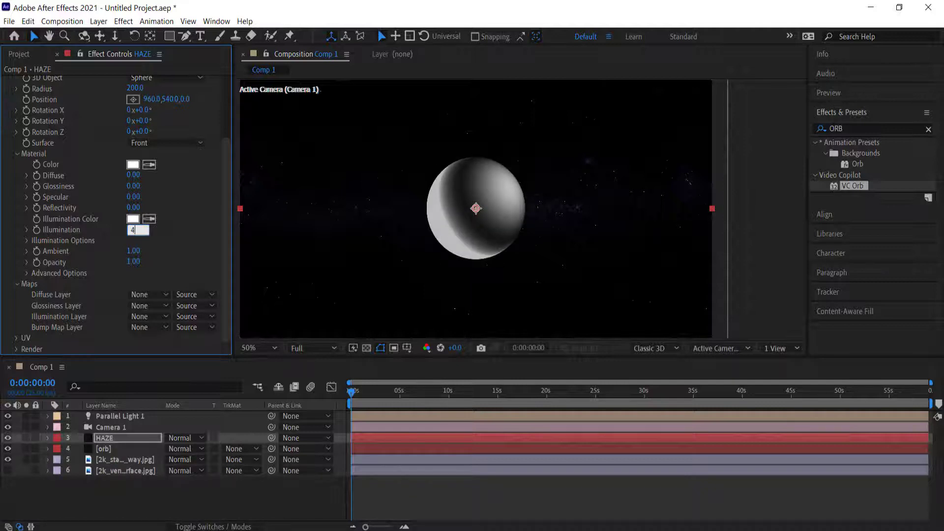
key("Return")
Step: Set the HAZE Illumination Color to orange FFA90D in the colour picker
left_click(133, 220)
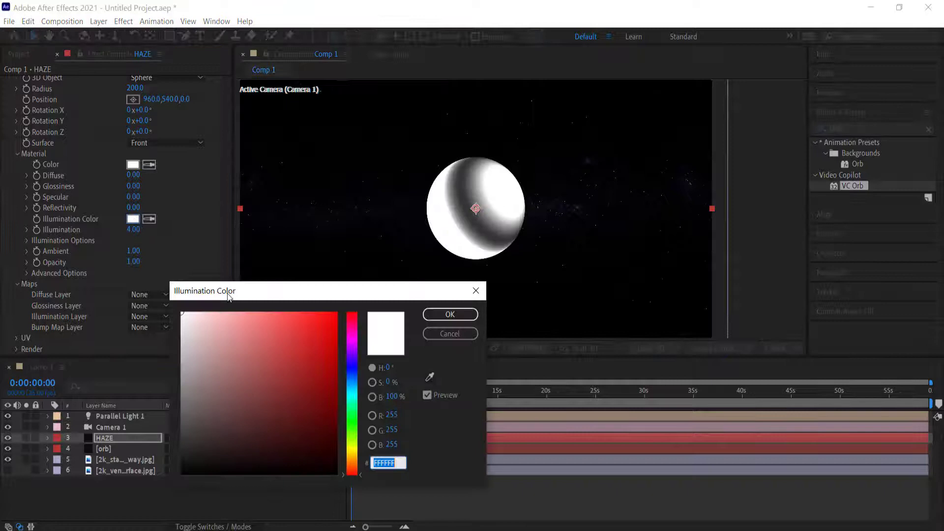
left_click(352, 454)
left_click_drag(305, 363, 324, 315)
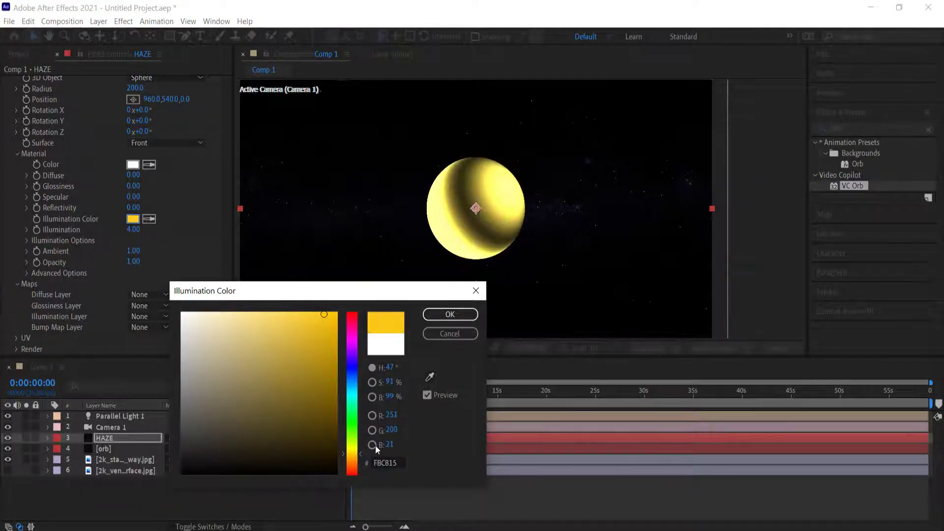
left_click_drag(360, 455, 361, 462)
left_click_drag(322, 316, 329, 308)
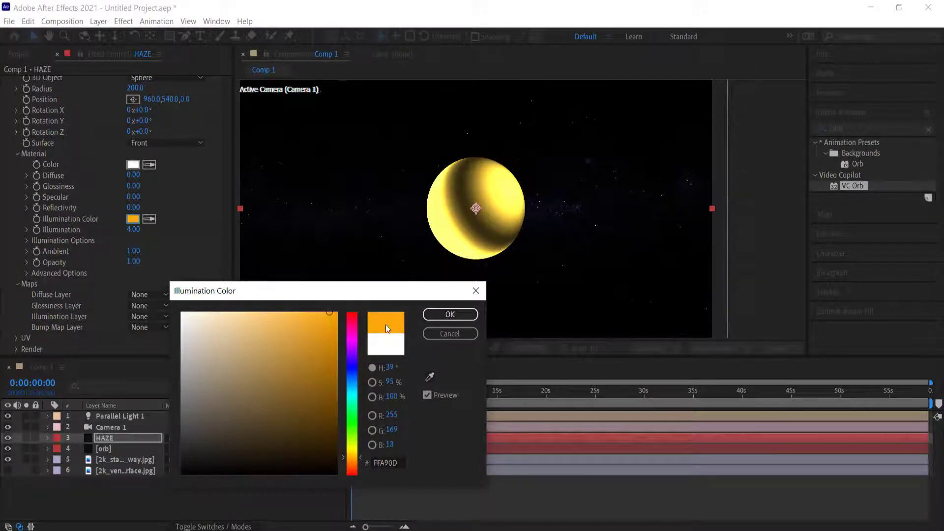
left_click(444, 315)
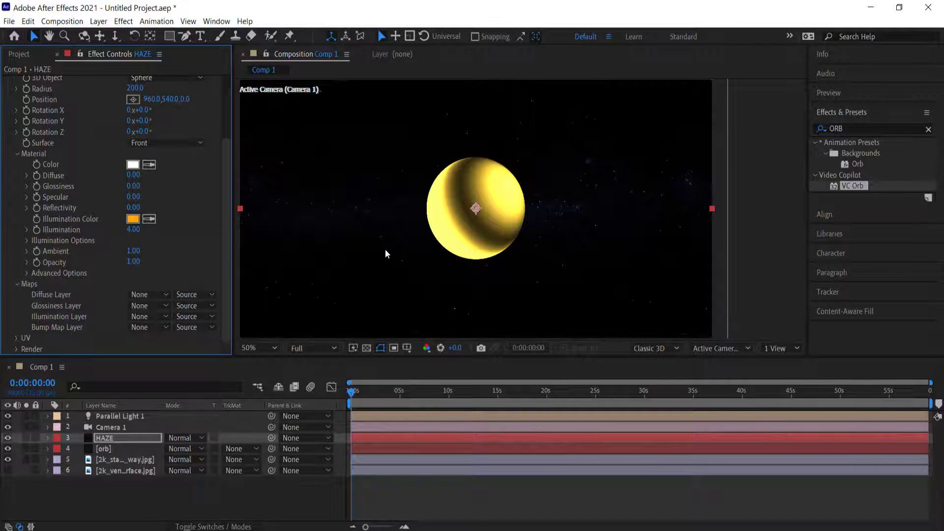
Step: Raise the HAZE orb's Fresnel to 1.00 and set its Fresnel Bias to 10
left_click(27, 240)
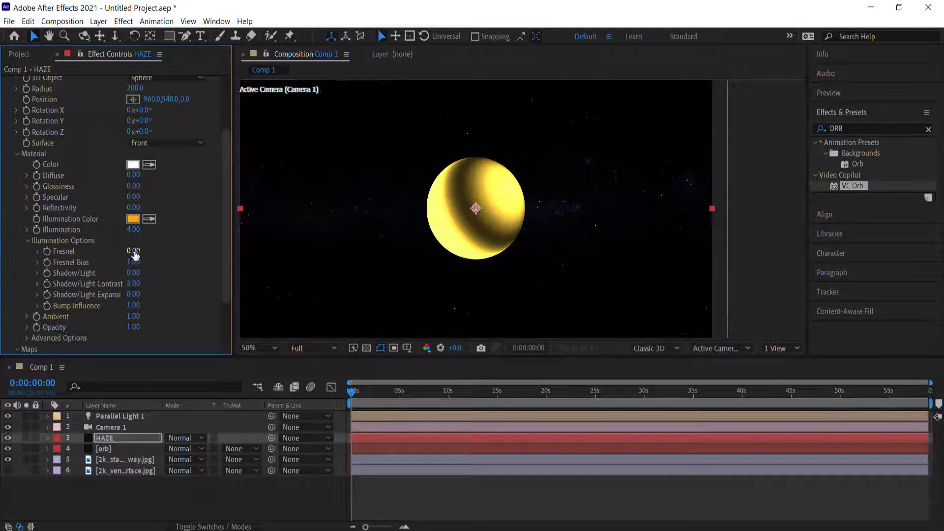
left_click_drag(134, 253, 236, 252)
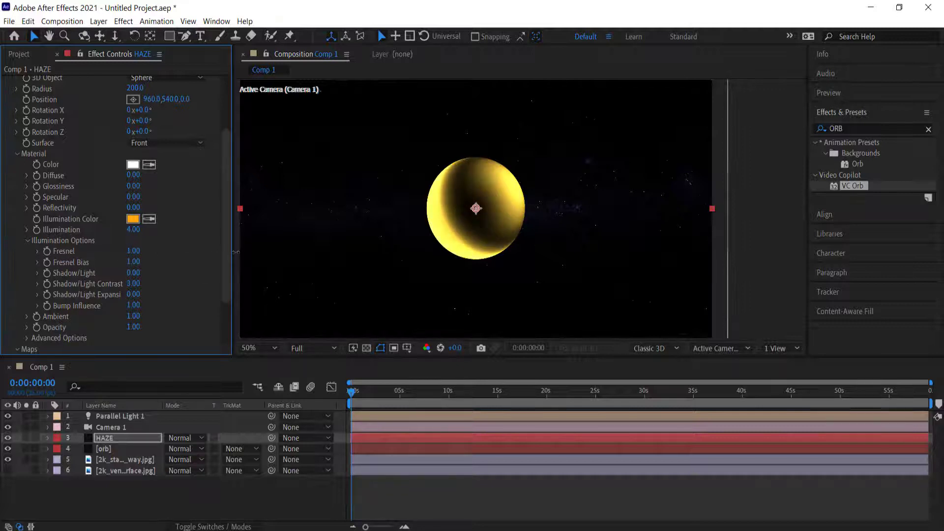
left_click_drag(134, 262, 614, 264)
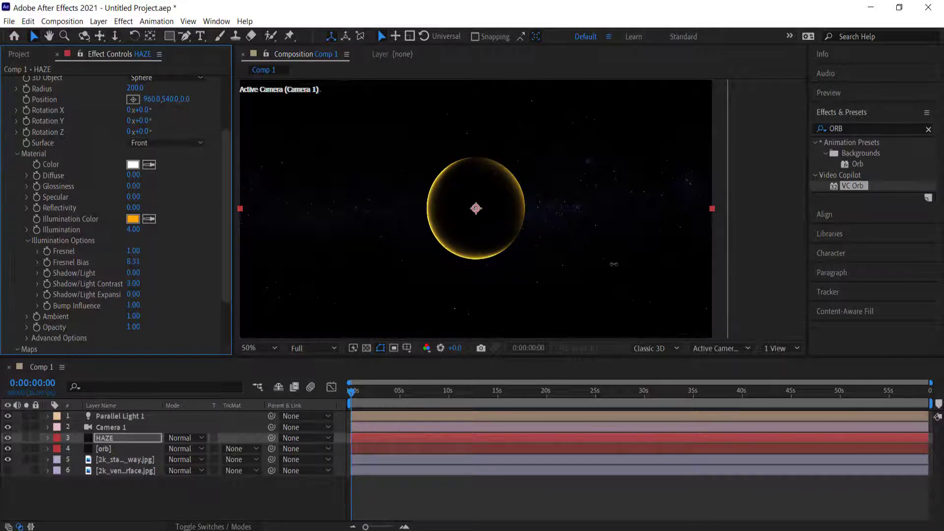
left_click(133, 262)
type("10")
key("Return")
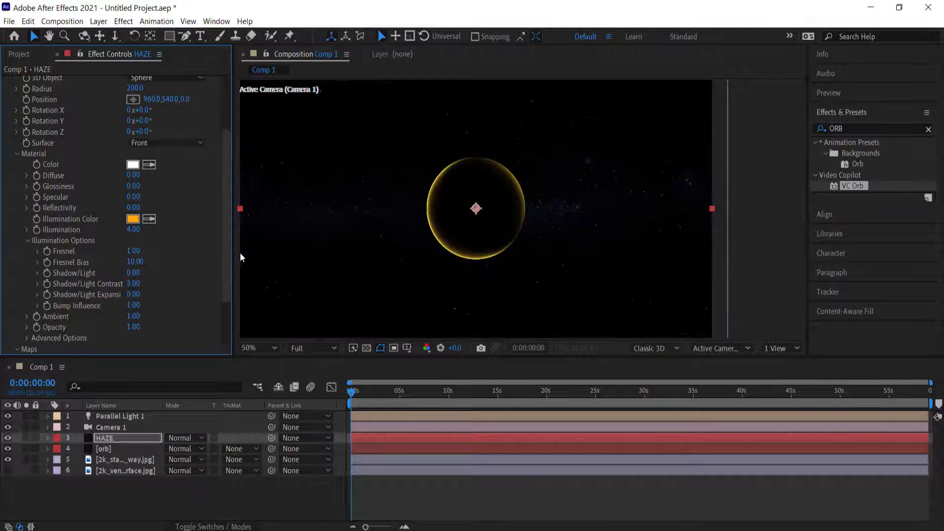
left_click_drag(226, 255, 226, 275)
left_click(136, 250)
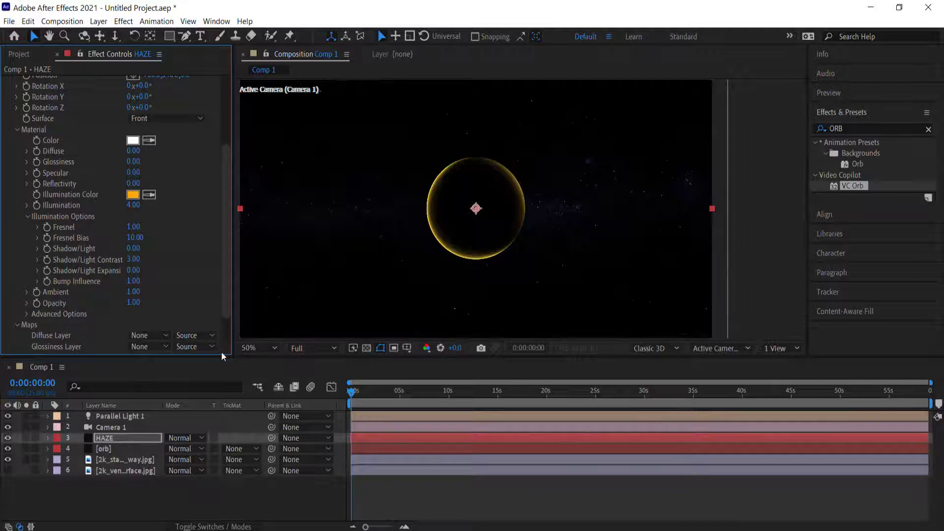
Step: Switch HAZE to Screen blend mode and eyedrop the planet's tan as its illumination colour
left_click(180, 438)
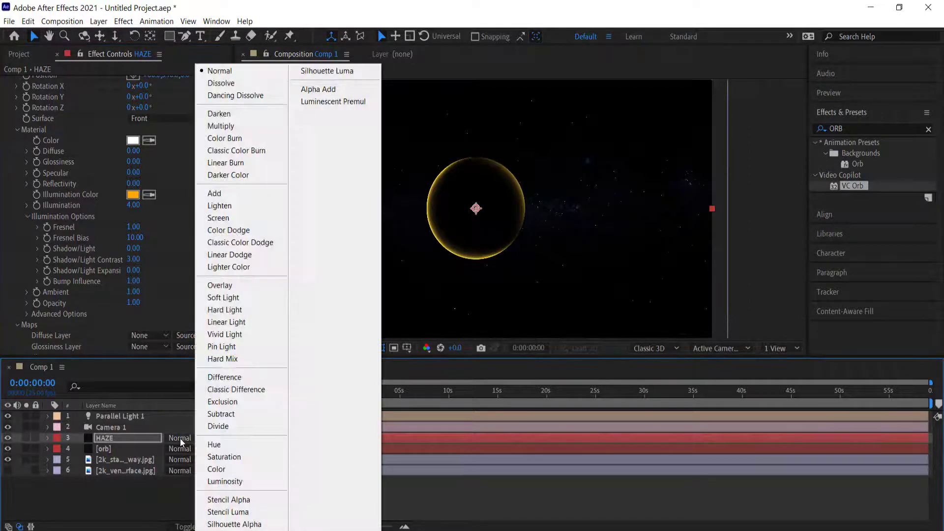
left_click(239, 218)
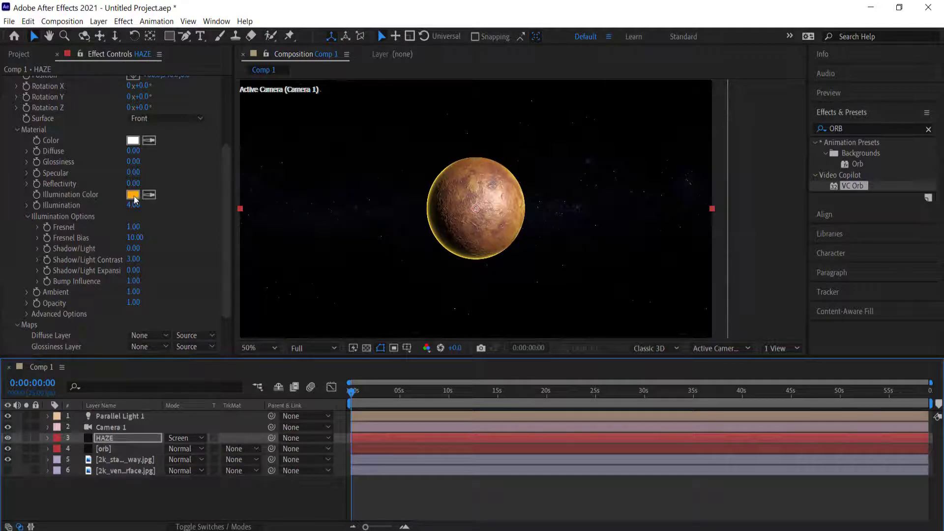
left_click(149, 194)
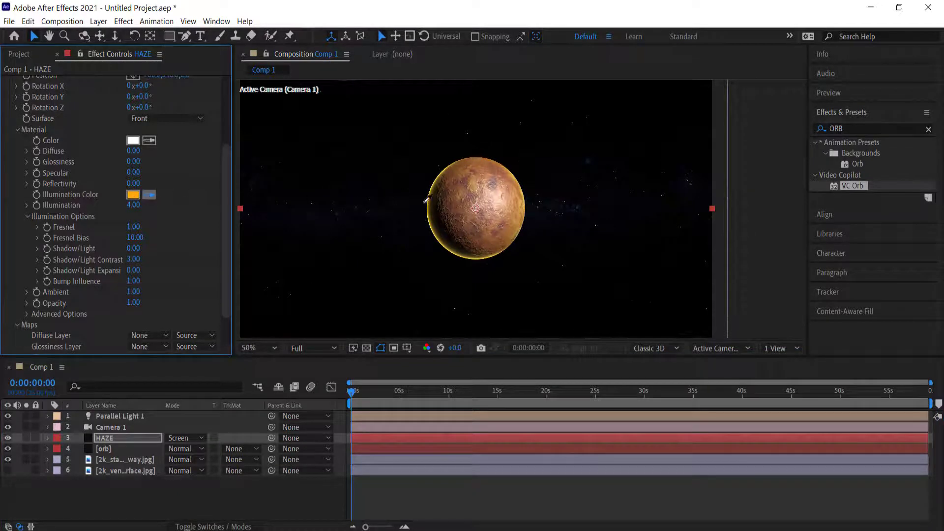
left_click(461, 194)
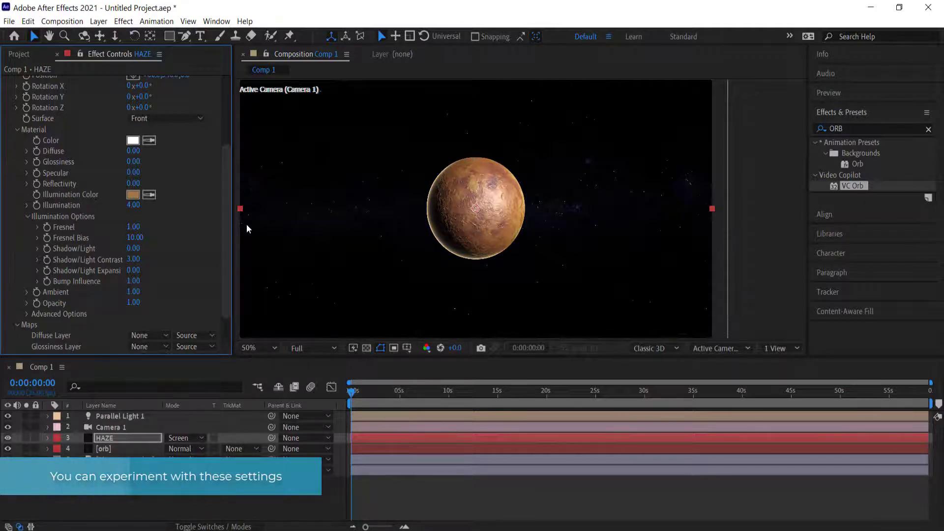
Step: Scrub HAZE's Shadow/Light to 1.00, Contrast to 0.44 and Expansion to -0.06
mouse_move(141, 247)
left_mouse_down()
mouse_move(241, 240)
mouse_move(49, 243)
mouse_move(79, 242)
left_mouse_up()
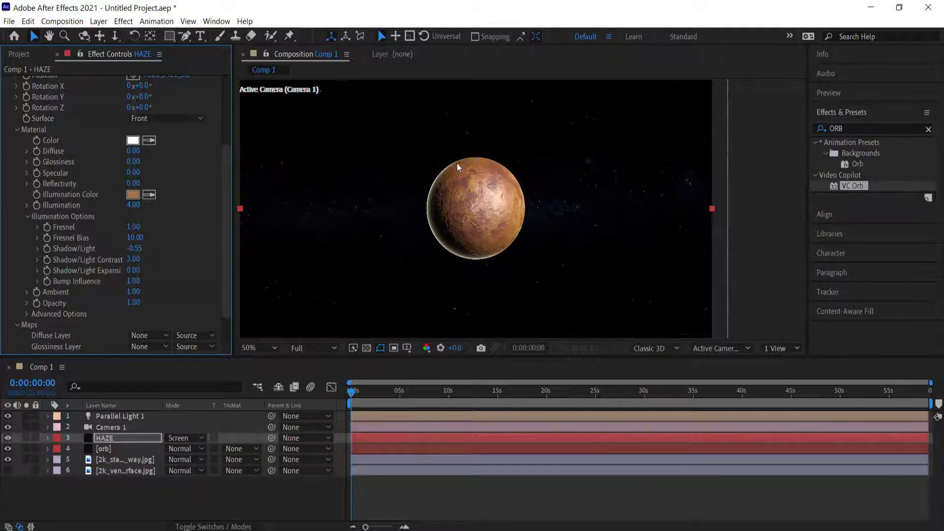
left_click_drag(135, 249, 234, 245)
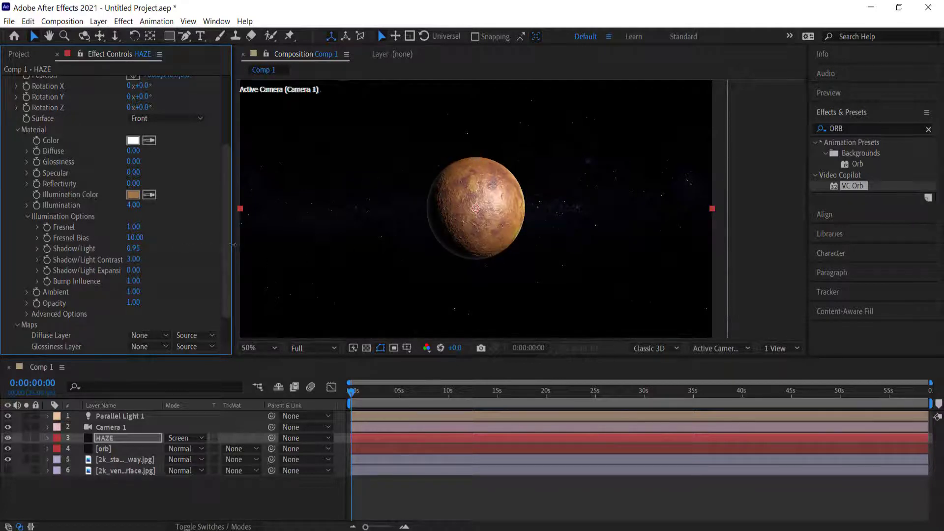
mouse_move(133, 259)
left_mouse_down()
mouse_move(154, 256)
mouse_move(36, 260)
left_mouse_up()
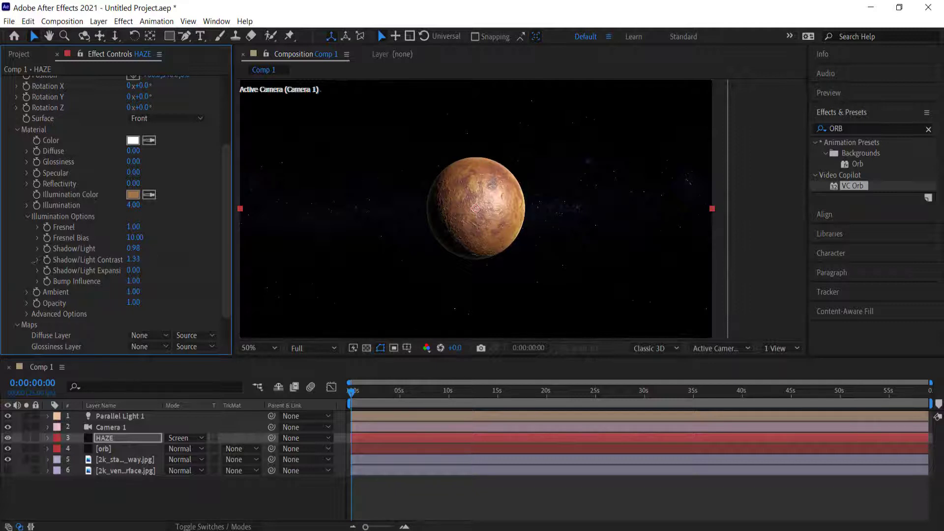
left_click_drag(133, 260, 74, 259)
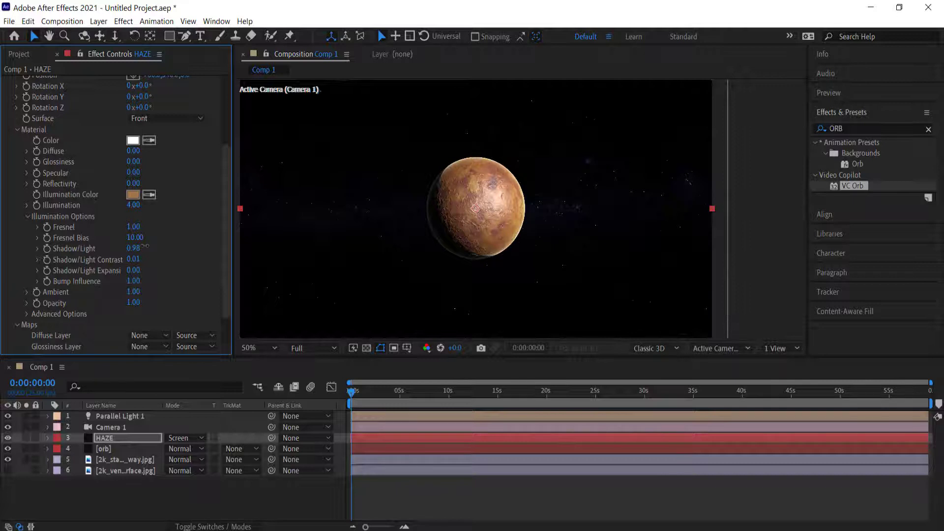
left_click_drag(146, 246, 146, 246)
scroll(440, 223, "up", 2)
mouse_move(133, 270)
left_mouse_down()
mouse_move(158, 248)
mouse_move(118, 259)
left_mouse_up()
scroll(597, 194, "down", 2)
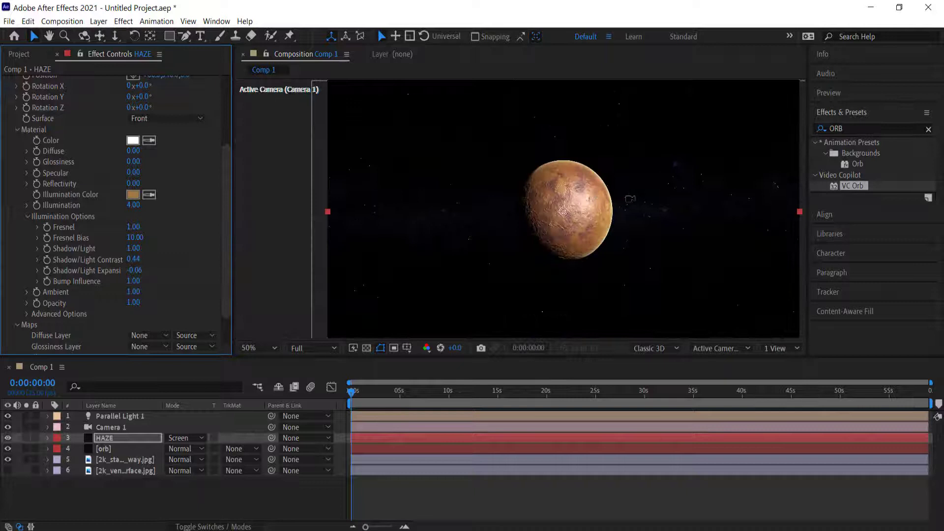
left_click(143, 492)
Step: Duplicate HAZE as HAZE 2 and apply a Glow effect to it
left_click(112, 439)
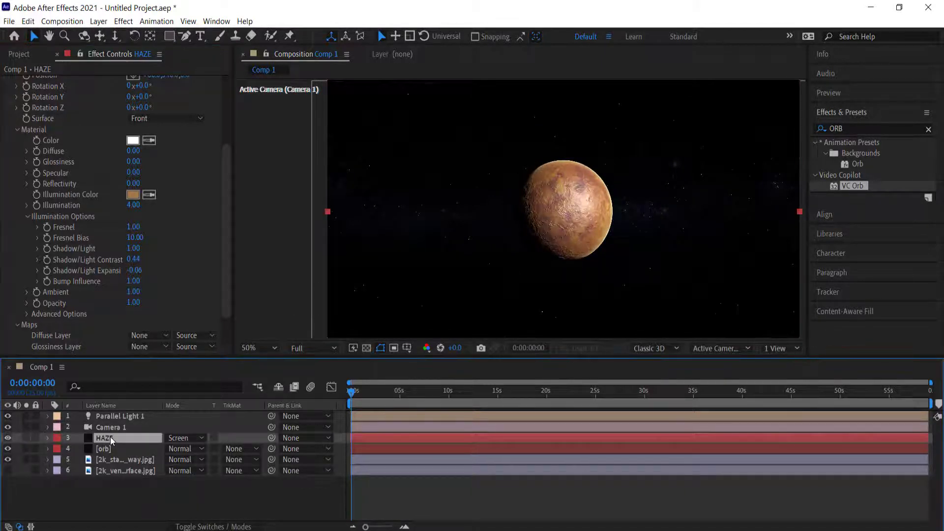
key("ctrl+d")
left_click(836, 129)
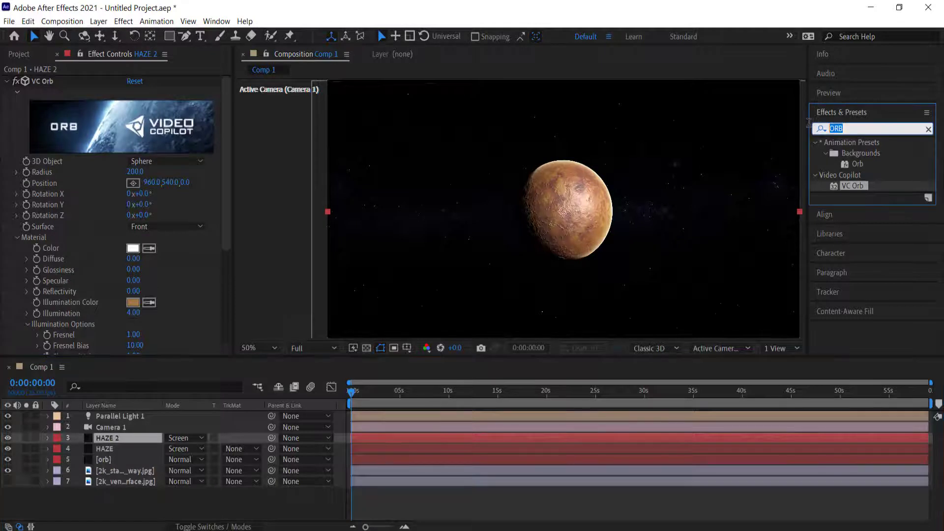
type("glow")
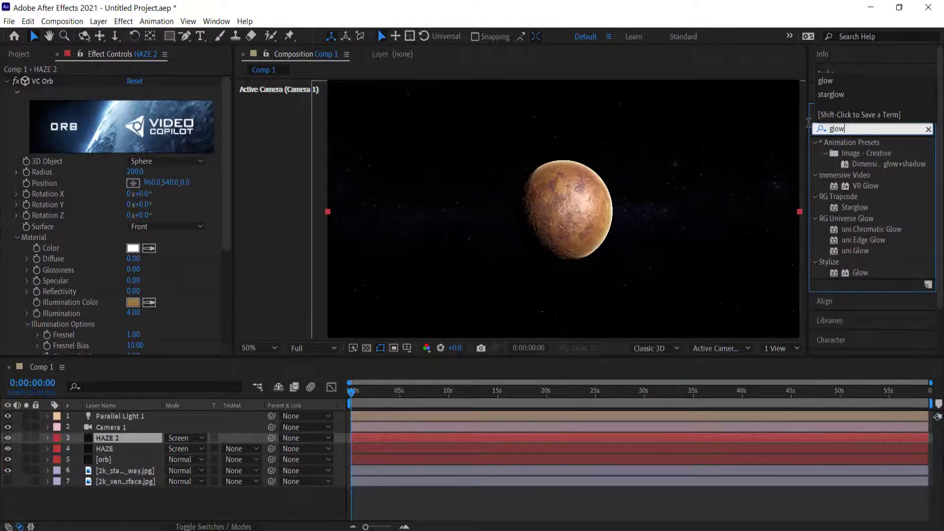
double_click(861, 273)
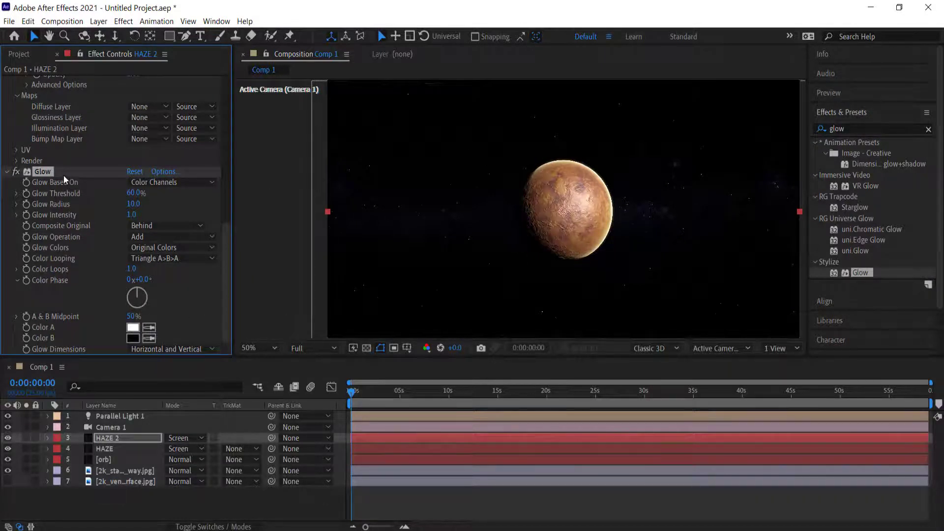
Step: Duplicate the Glow effect and set Glow 2's radius to 30
key("ctrl+d")
left_click(135, 204)
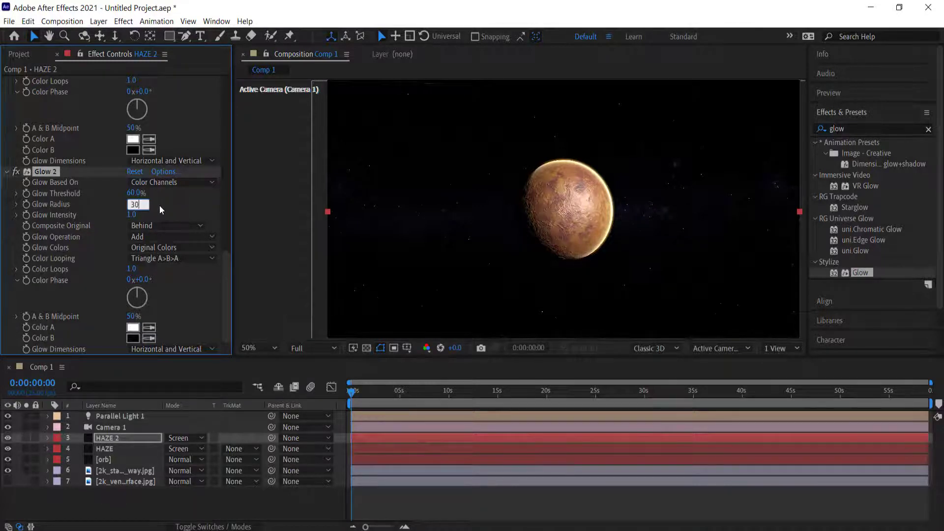
key("Return")
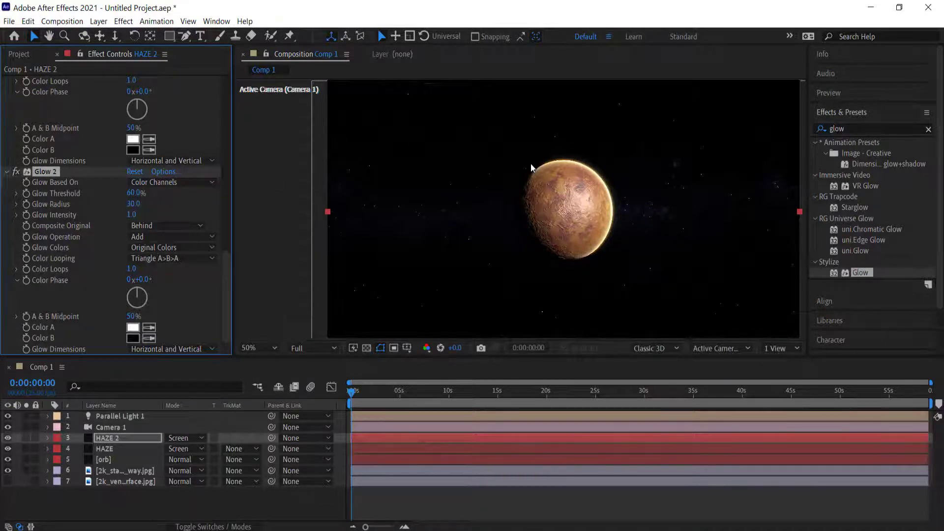
scroll(569, 173, "up", 5)
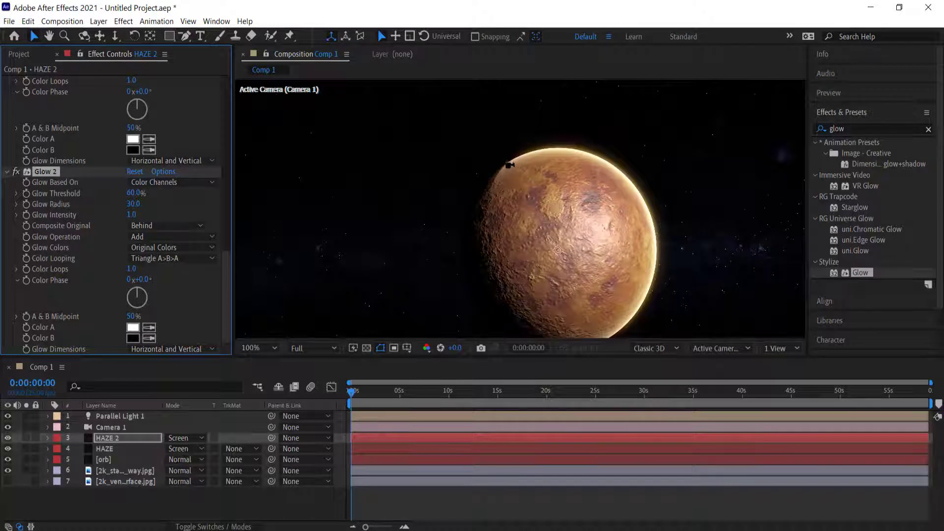
scroll(637, 223, "down", 2)
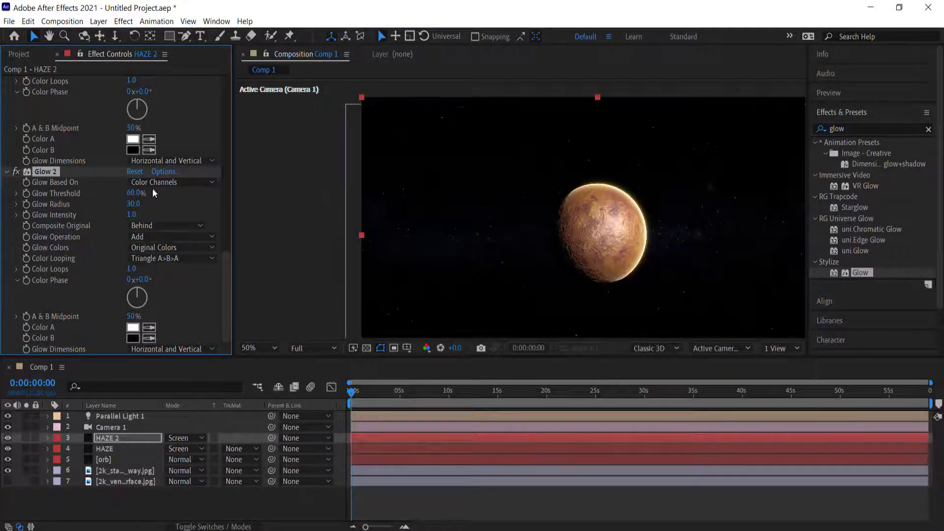
left_click(116, 448)
Step: Scrub the original HAZE's Shadow/Light Contrast to 2.85 and Expansion to 0.14
left_click_drag(223, 257, 224, 328)
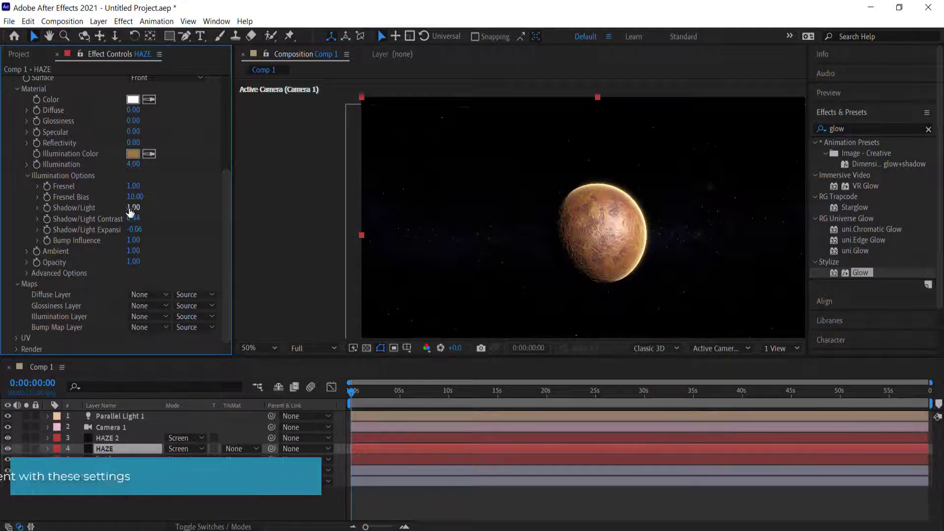
left_click_drag(120, 207, 128, 208)
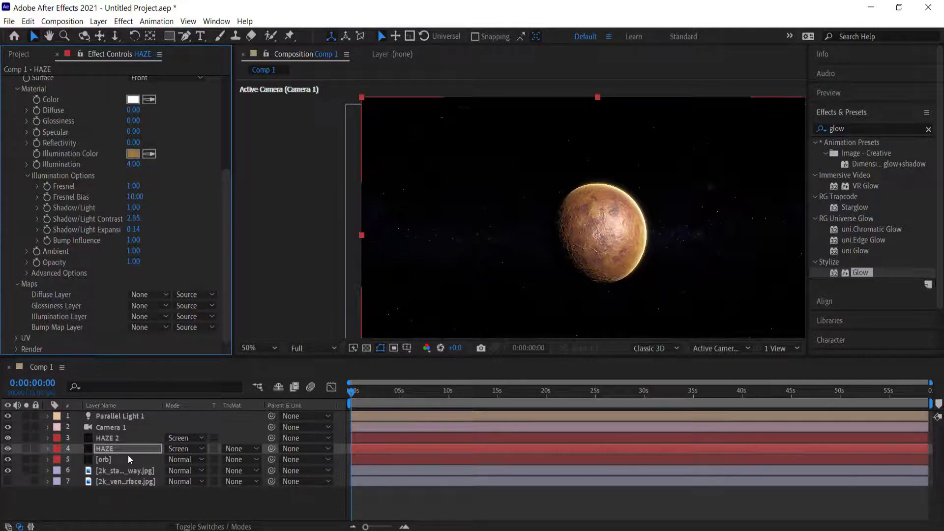
Step: Dolly Camera 1 in toward the planet
left_click(107, 460)
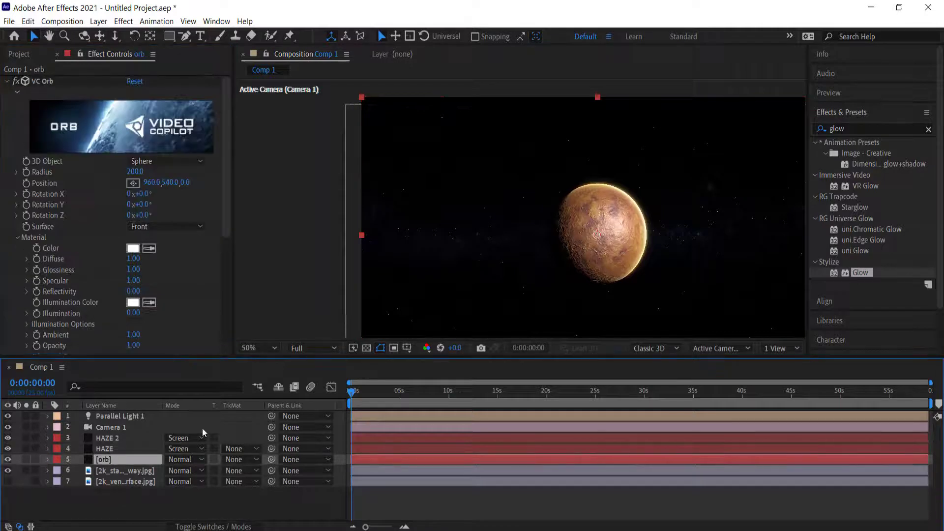
key("c")
key("c")
key("c")
key("c")
key("c")
key("c")
left_click_drag(570, 271, 571, 67)
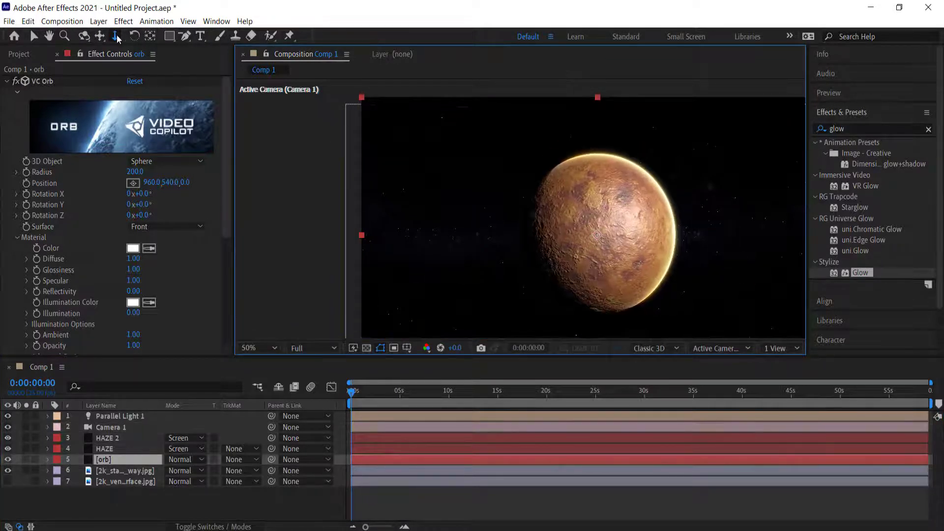
Step: Orbit Camera 1 slightly around the planet for a side angle, discarding a stray pan
key("c")
key("c")
left_click_drag(538, 202, 512, 203)
key("ctrl+z")
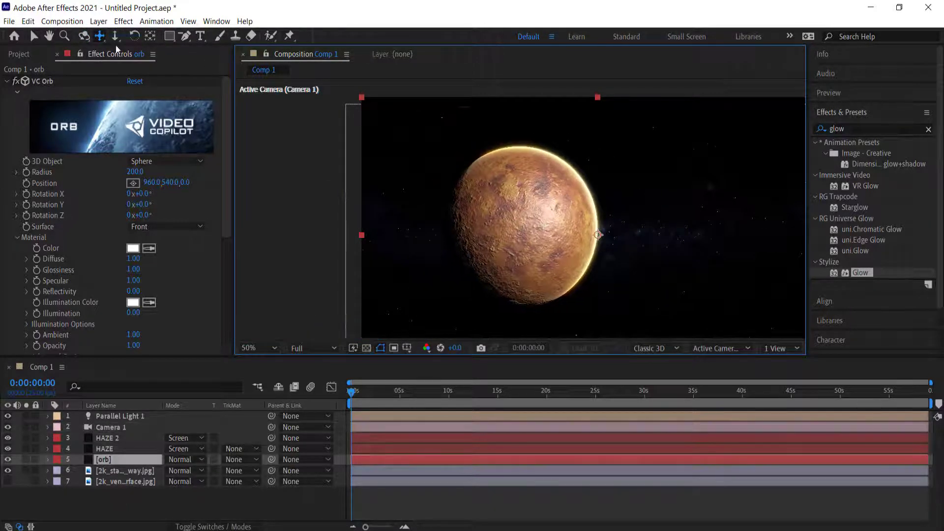
left_click(84, 36)
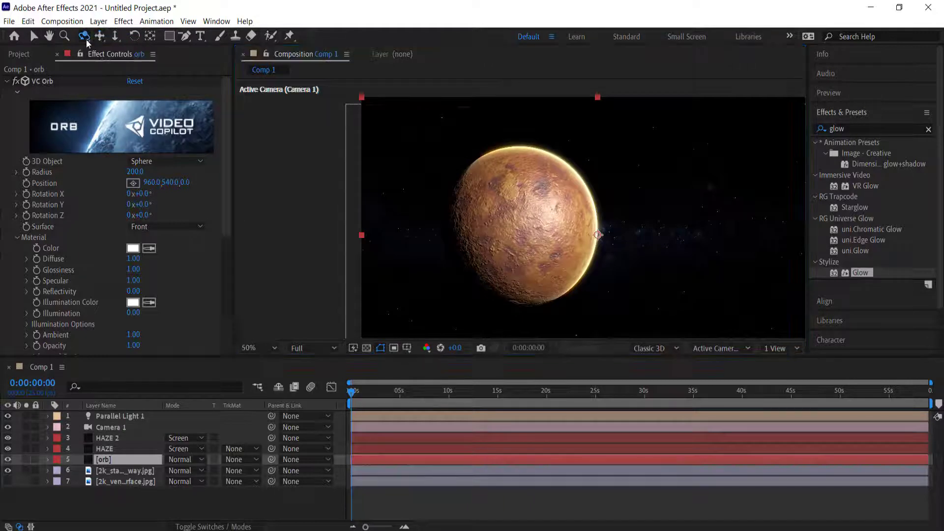
left_click_drag(560, 228, 549, 311)
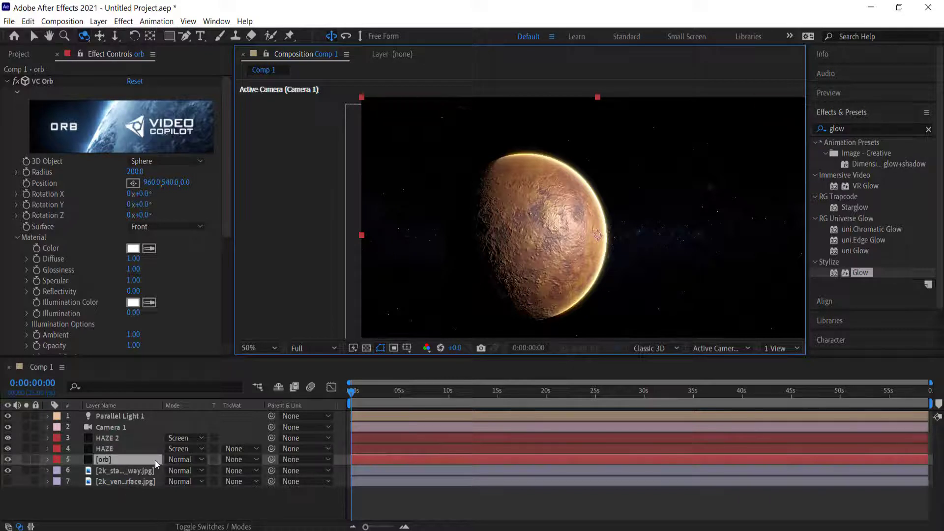
Step: Turn on Position and Point of Interest keyframes for Camera 1 at 0 s
left_click(118, 427)
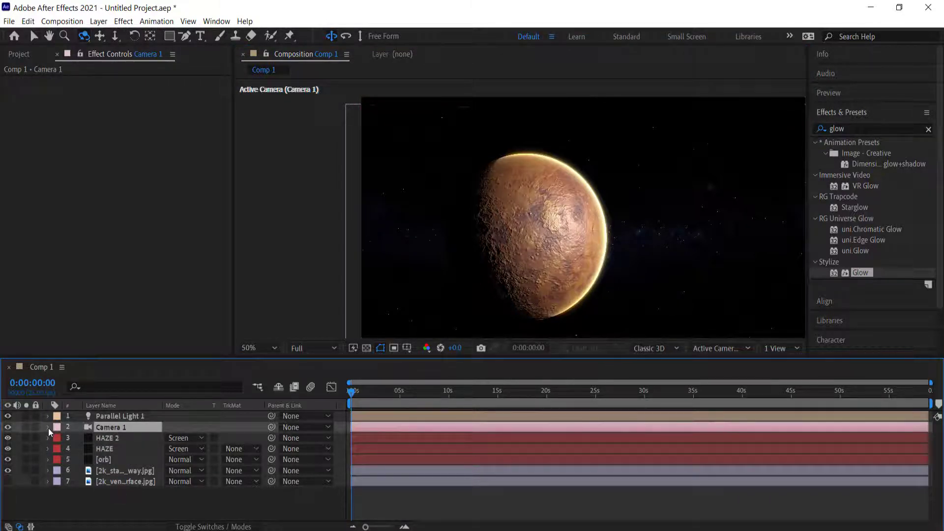
key("p")
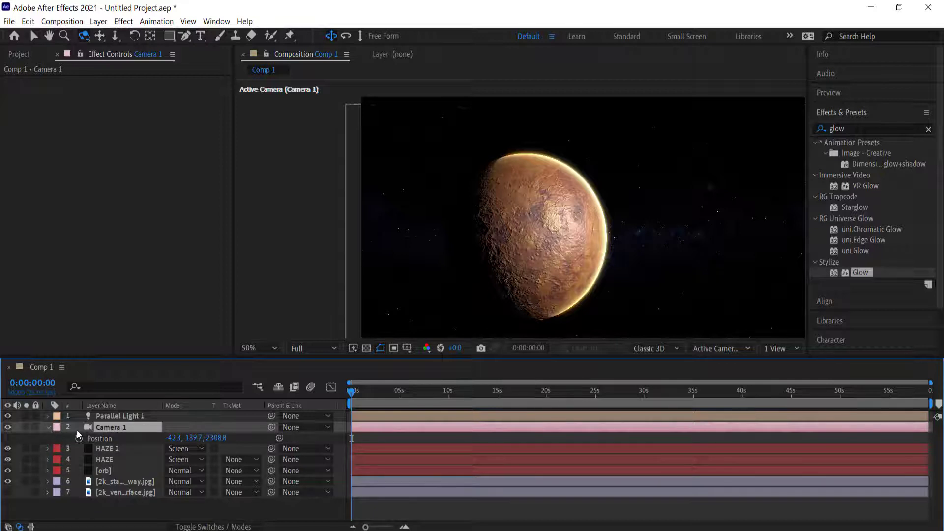
key("shift+a")
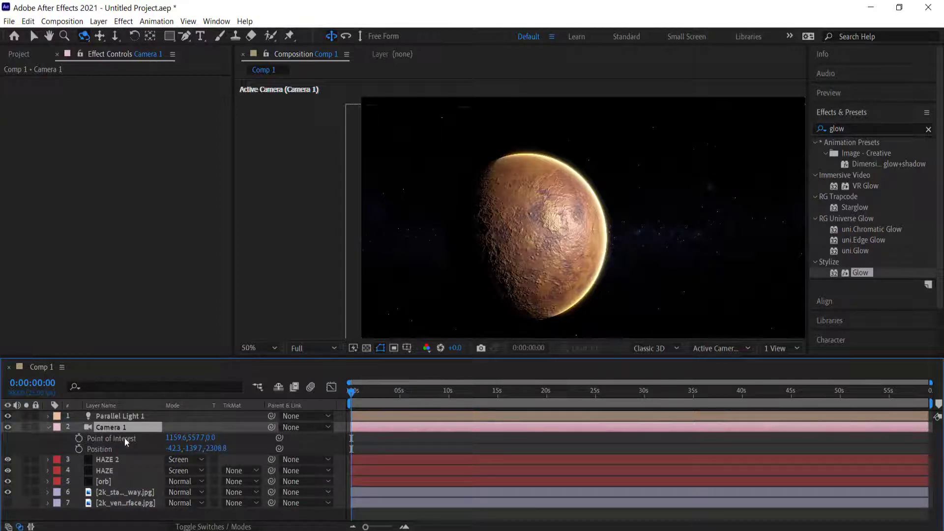
left_click(79, 448)
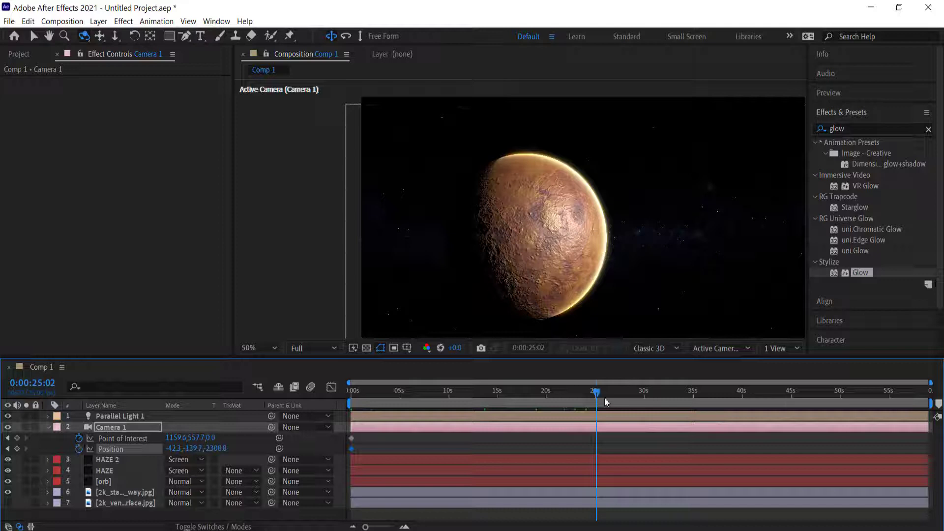
left_click_drag(621, 393, 742, 394)
Step: At about 40 s, orbit the camera and push it closer to the planet
left_click_drag(528, 235, 517, 204)
key("c")
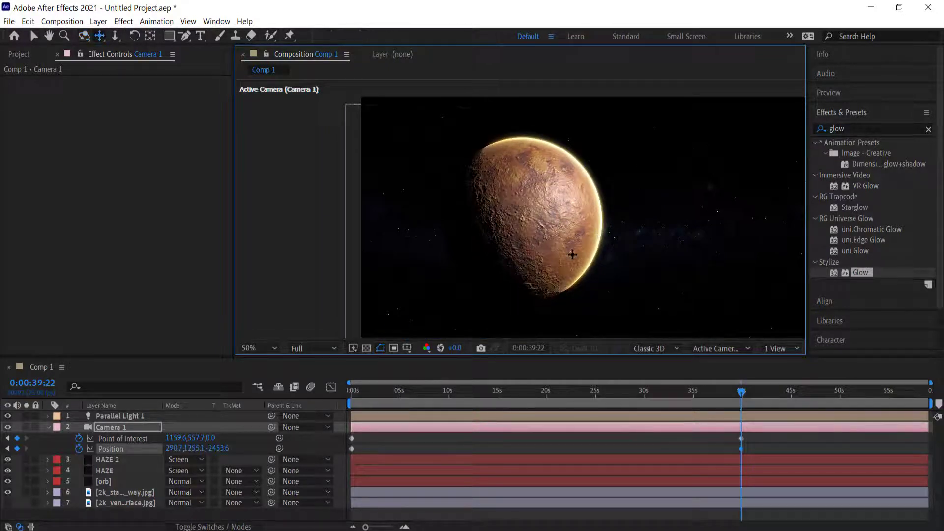
key("c")
left_click_drag(572, 254, 554, 139)
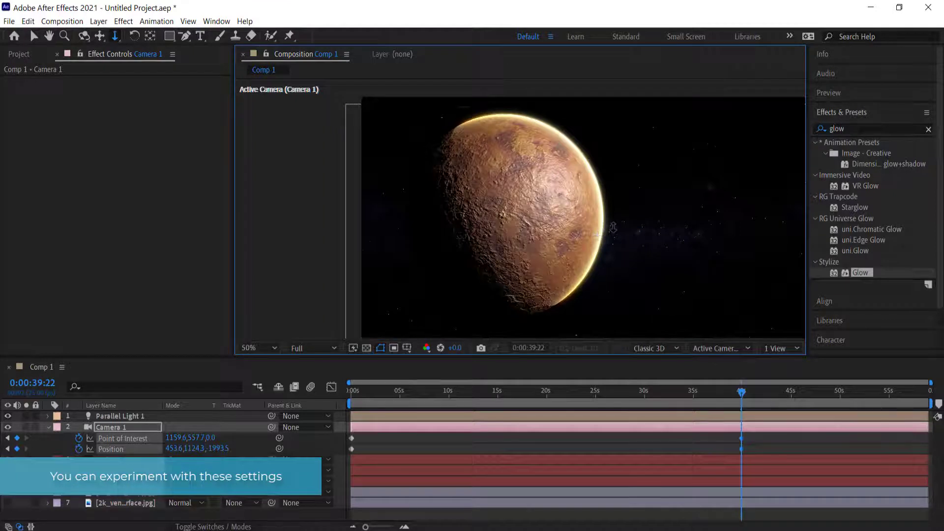
Step: Set the preview resolution to Third and scrub through the camera move
left_click(312, 347)
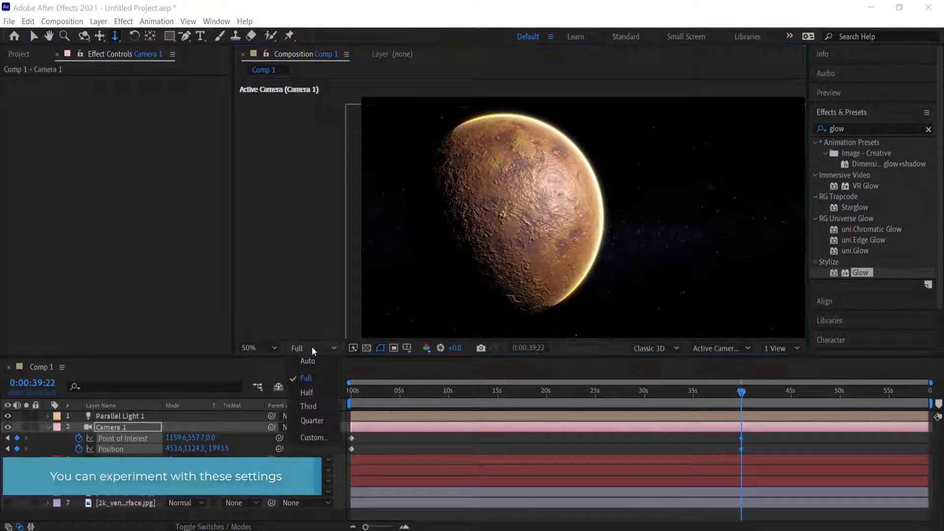
left_click(308, 399)
left_click_drag(742, 394, 570, 411)
left_click(354, 408)
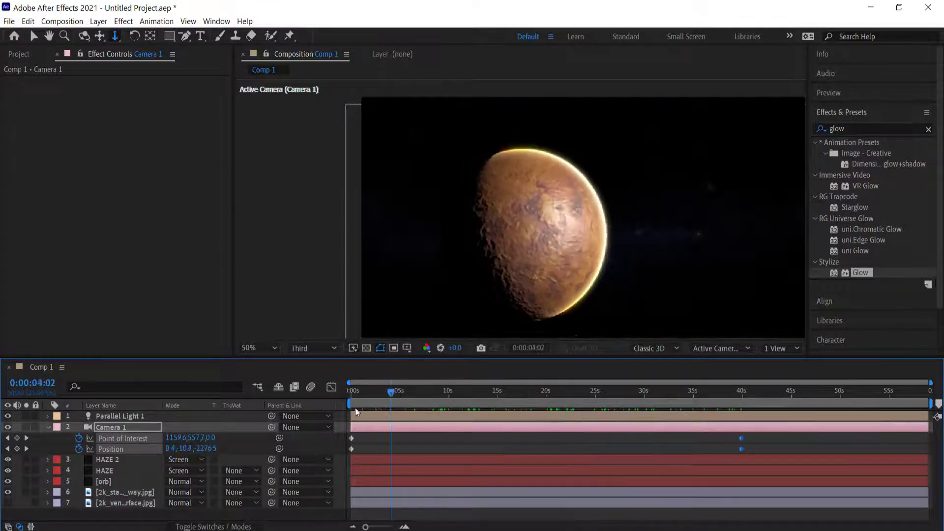
left_click(109, 481)
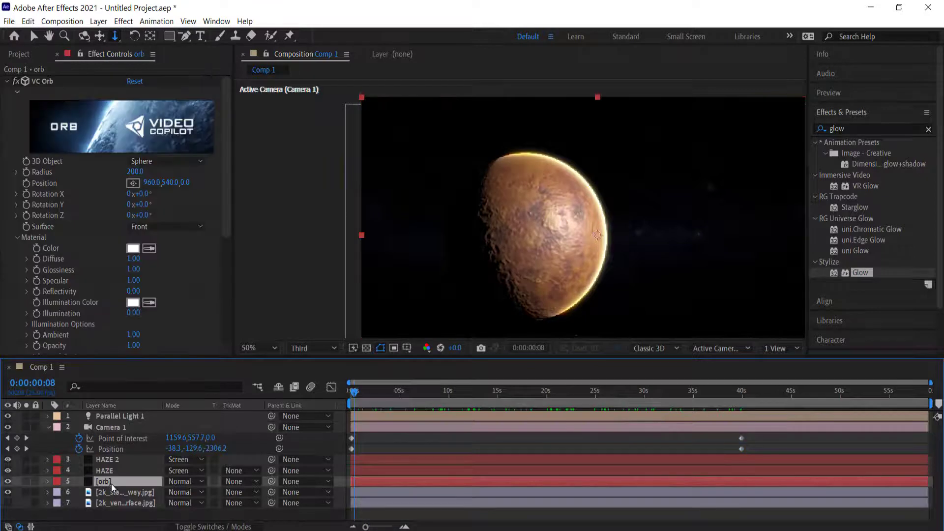
Step: Rotate the orb further on Y at 40 s so Venus turns during the move, and preview it
left_click_drag(352, 396, 347, 387)
left_click_drag(140, 204, 154, 204)
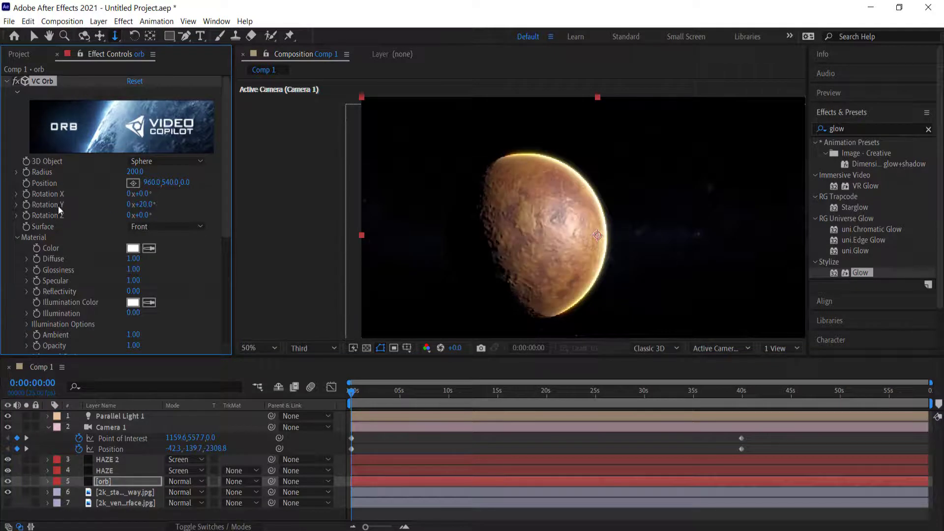
key("ctrl+z")
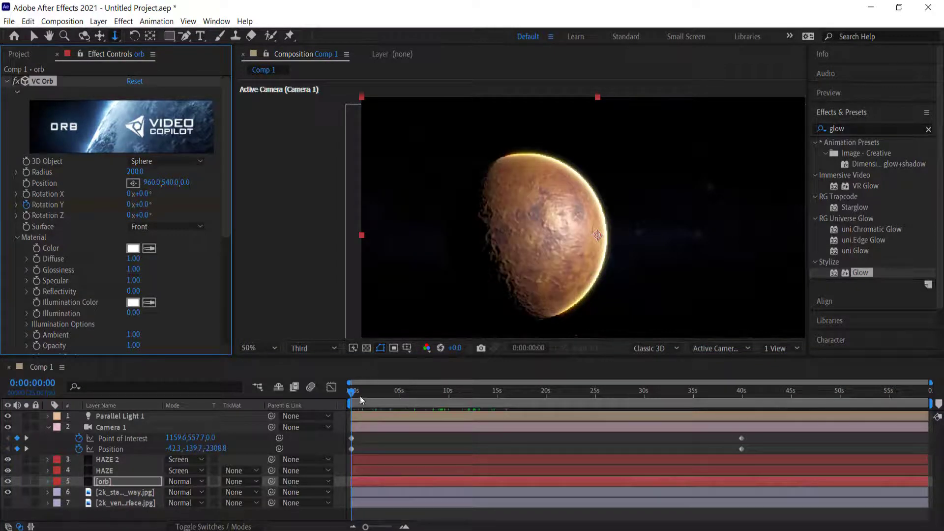
left_click_drag(349, 391, 743, 398)
left_click_drag(143, 204, 170, 204)
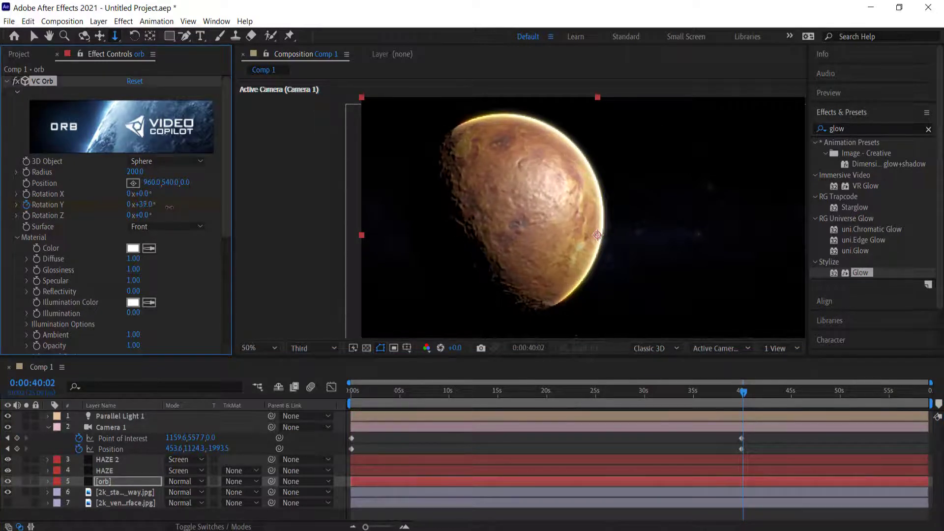
left_click_drag(743, 393, 562, 398)
left_click_drag(750, 437, 352, 447)
Step: Time-reverse the selected Camera 1 keyframes and preview the reversed move
right_click(351, 448)
mouse_move(397, 443)
left_click(541, 442)
left_click_drag(505, 389, 455, 397)
Step: At 0 s, dolly the camera closer to Venus and preview the opening seconds
left_click_drag(365, 398, 339, 402)
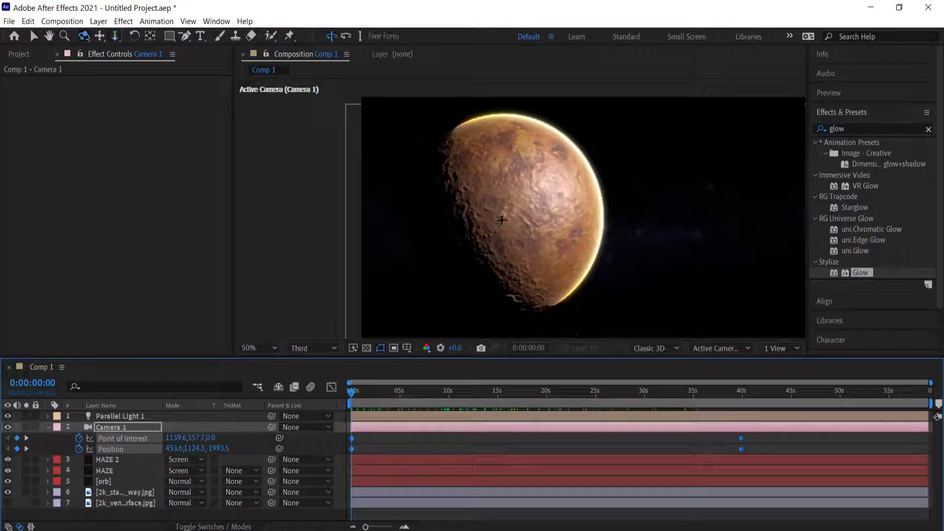
left_click_drag(497, 219, 506, 57)
left_click_drag(351, 391, 503, 417)
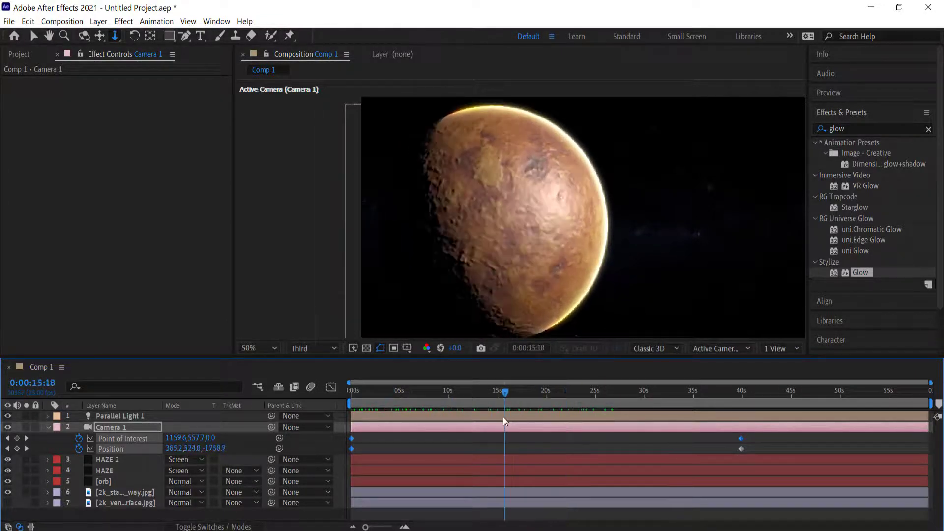
Step: Keyframe the 2k_stars_milky_way.jpg Scale from 100% at 0 s to 130% at 25 s
left_click(48, 427)
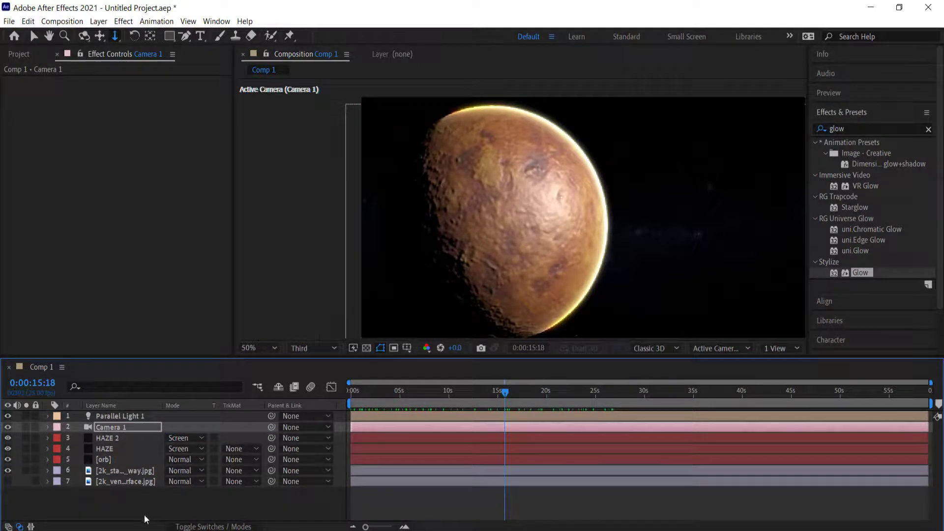
left_click(109, 472)
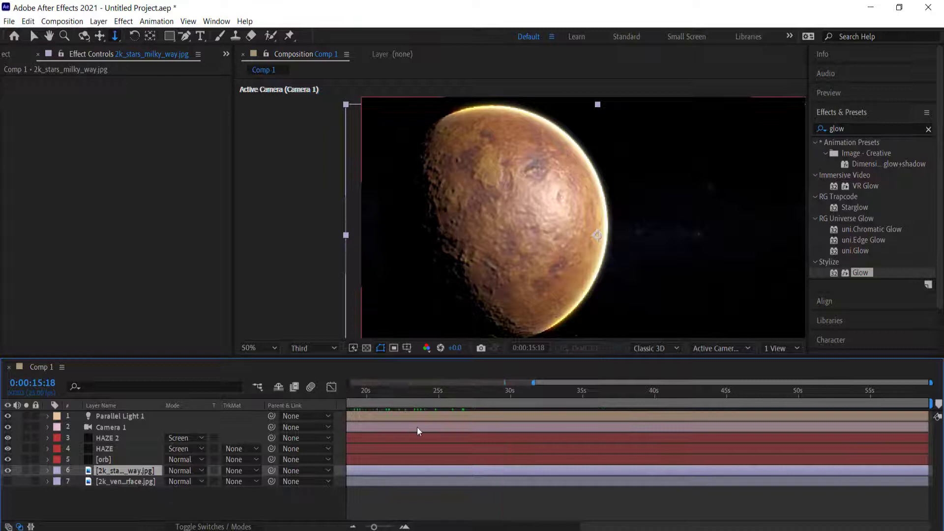
scroll(571, 386, "up", 2)
left_click_drag(580, 392, 351, 392)
key("s")
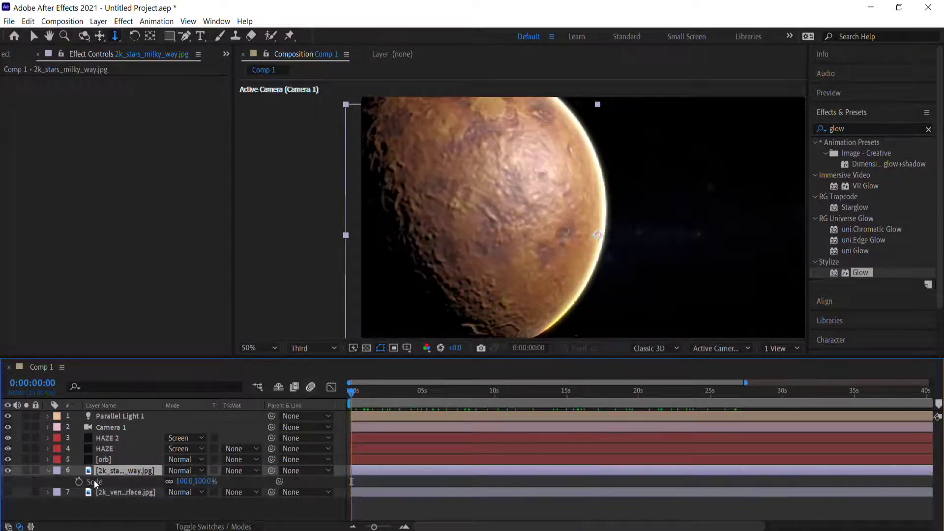
left_click(80, 480)
left_click_drag(353, 393, 711, 394)
left_click(185, 482)
key("Return")
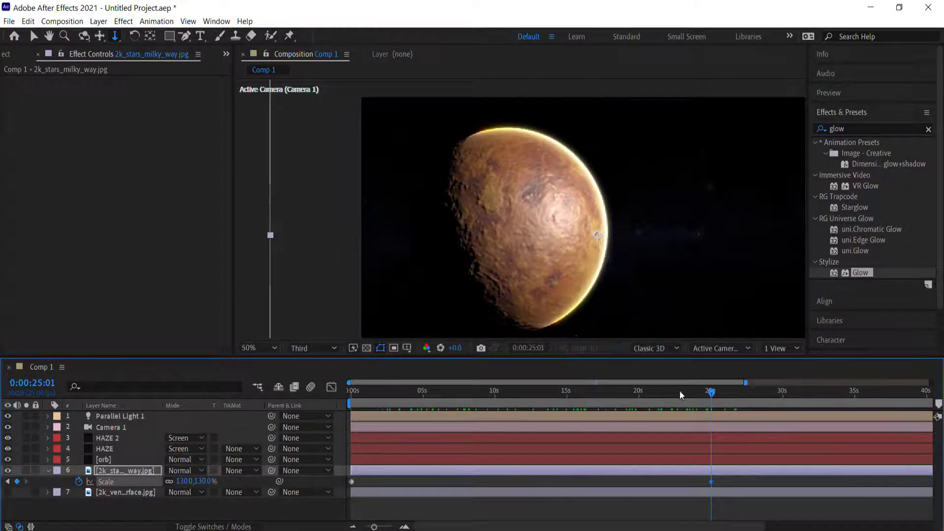
left_click_drag(716, 396, 487, 397)
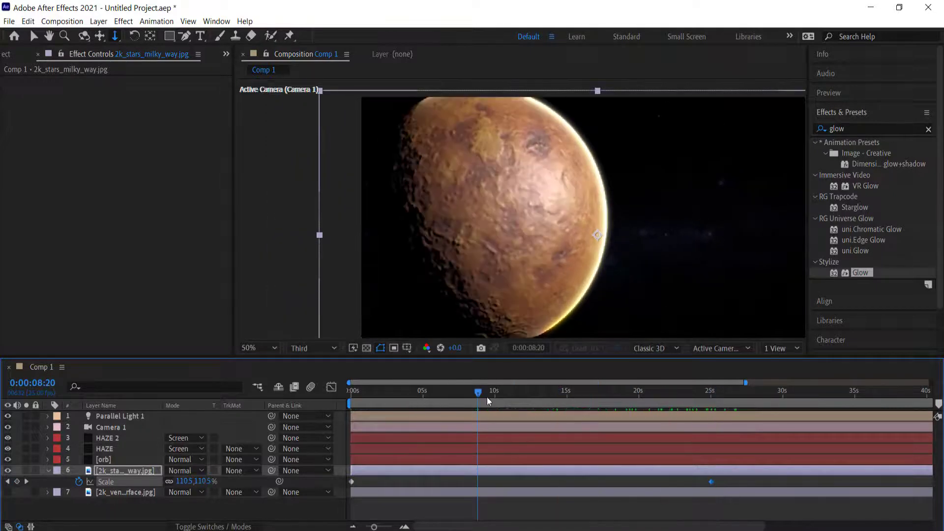
left_click_drag(388, 396, 747, 404)
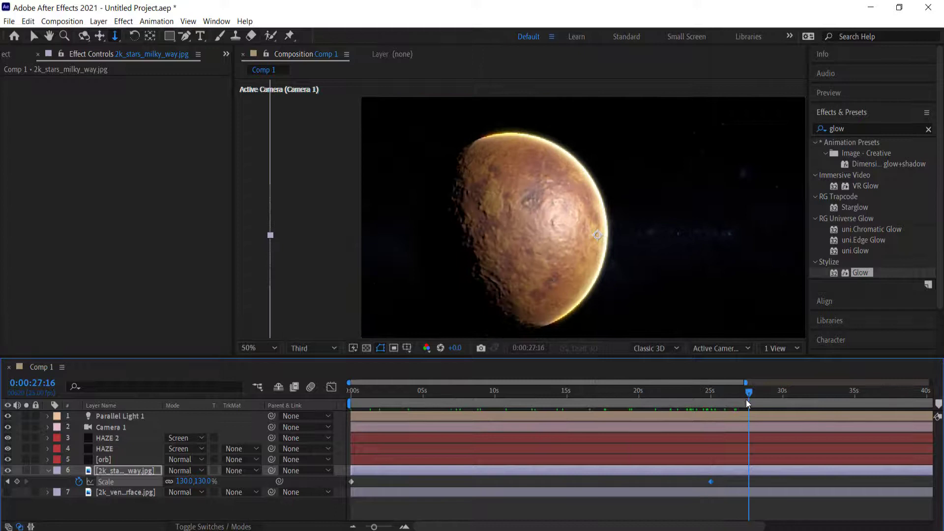
Step: Add a new adjustment layer and search the effects list for Lumetri Color
right_click(280, 504)
mouse_move(323, 374)
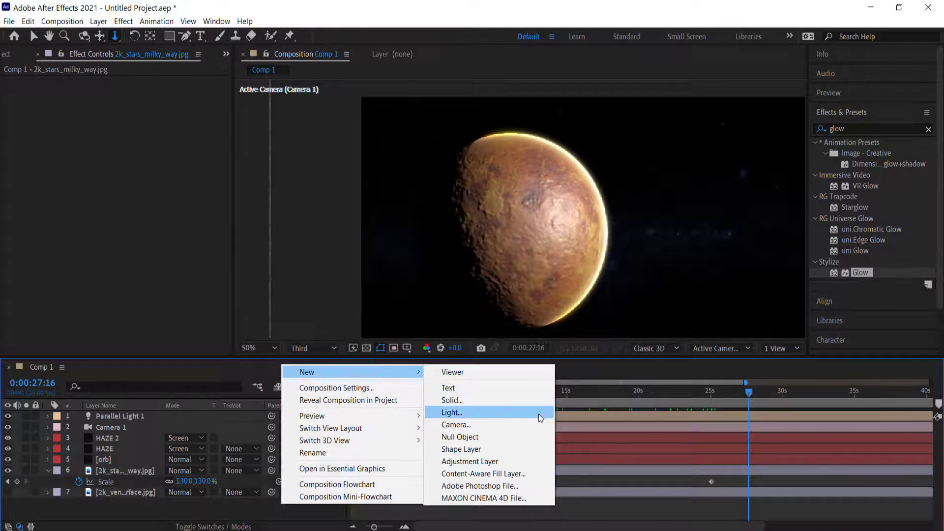
left_click(493, 463)
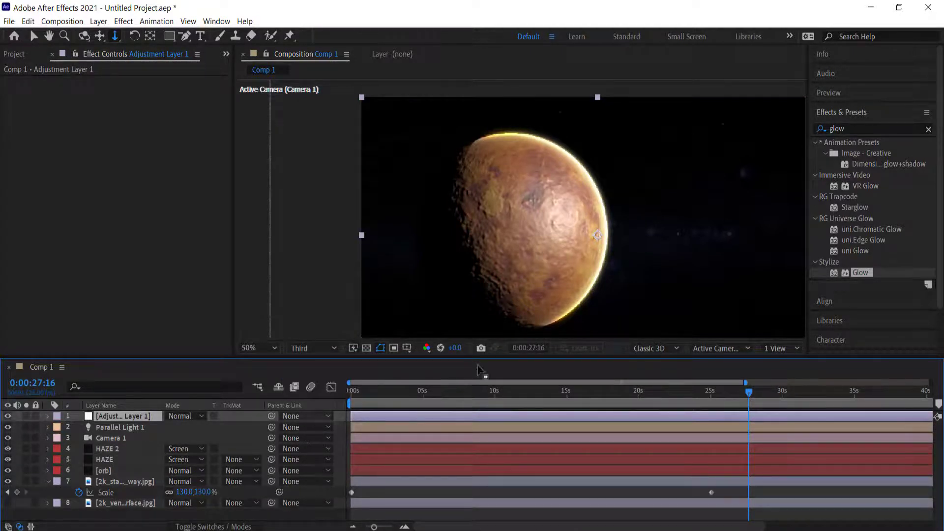
left_click(862, 128)
left_click(820, 127)
type("luem")
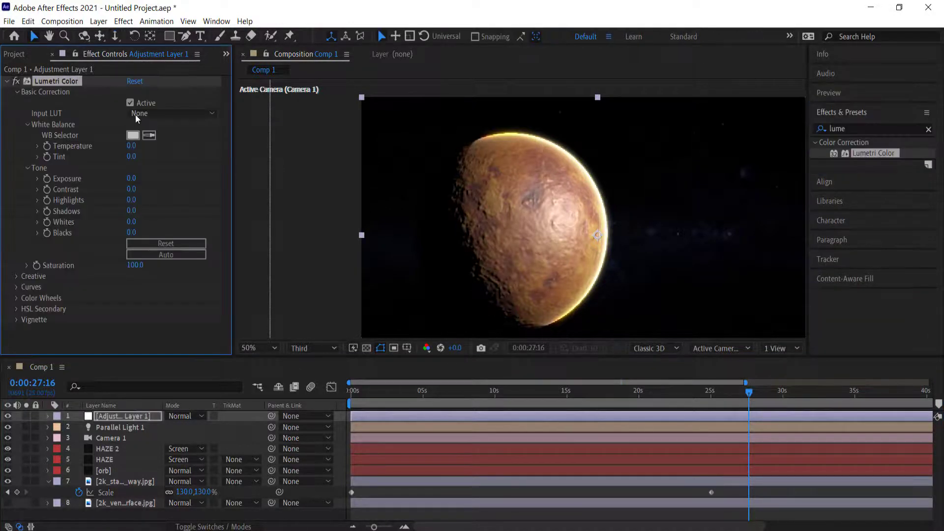
Step: In Lumetri Color's Creative section, set the Look to SL BIG
left_click(141, 115)
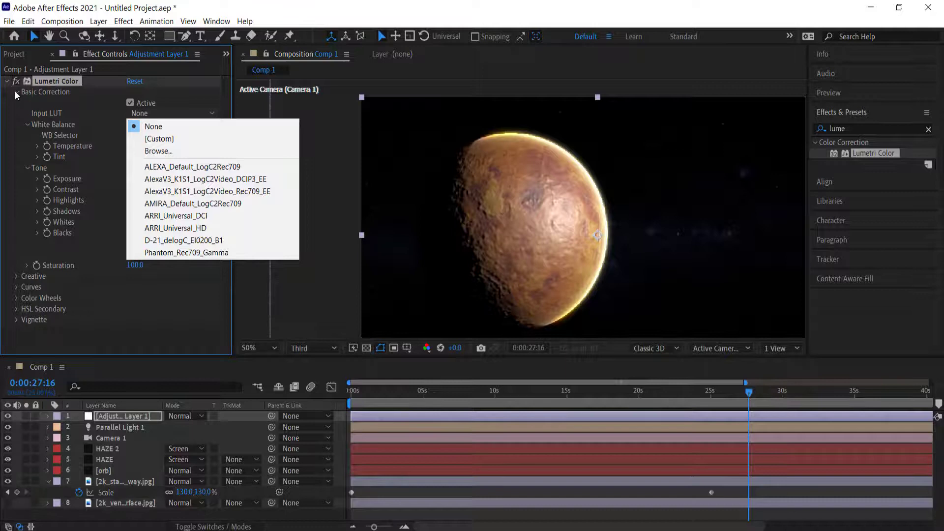
left_click(17, 93)
left_click(17, 102)
left_click(150, 124)
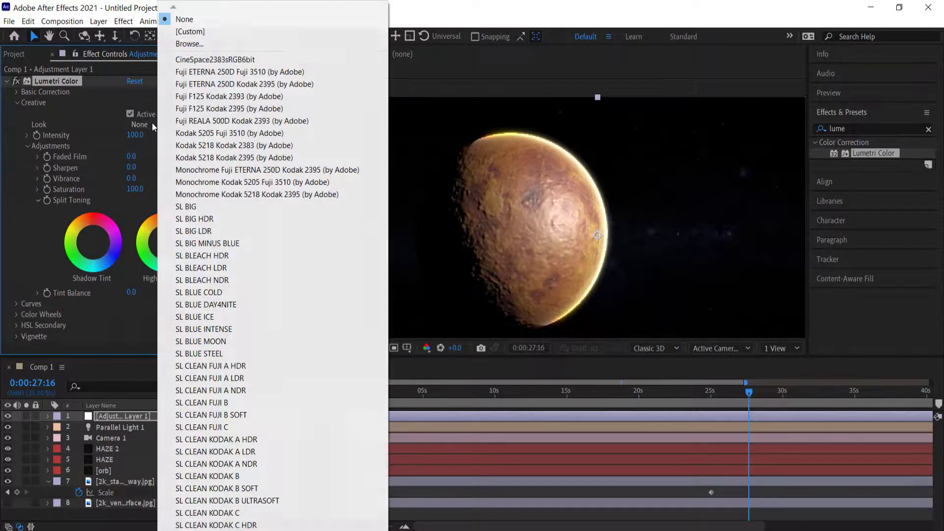
left_click(202, 207)
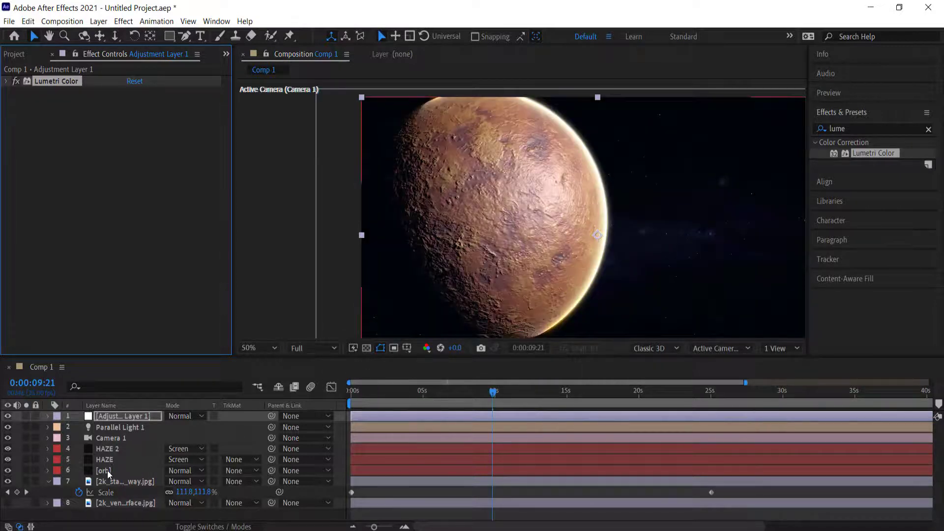
left_click(108, 470)
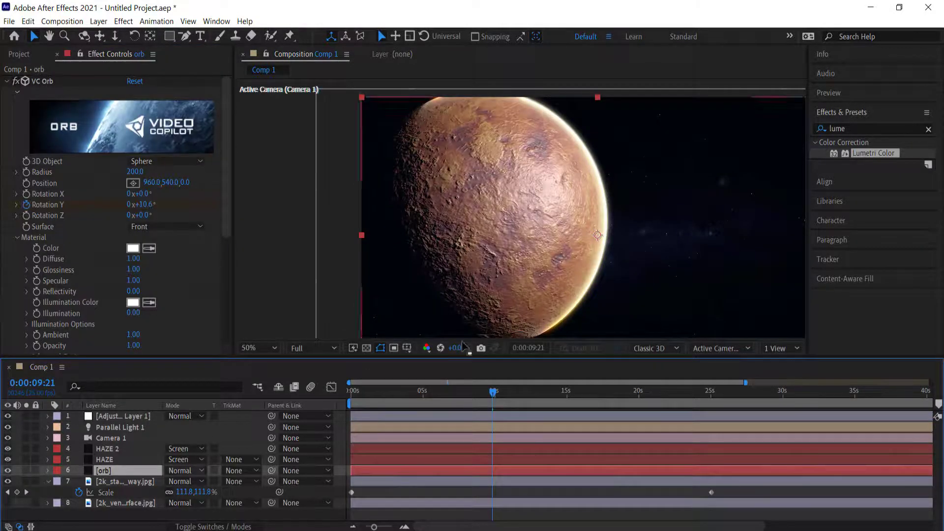
Step: Apply Curves to the orb and shape the RGB curve into an S, darkening shadows and brightening highlights
left_click(819, 128)
type("curve")
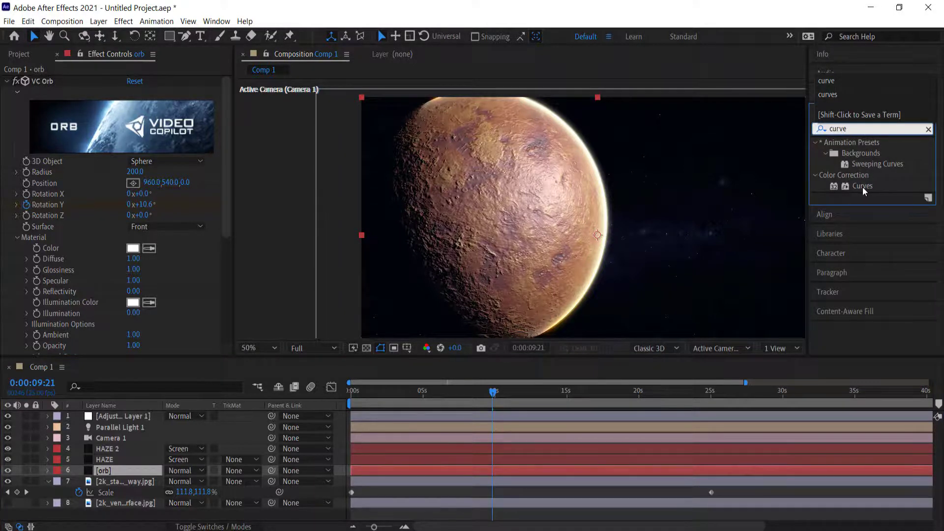
double_click(863, 187)
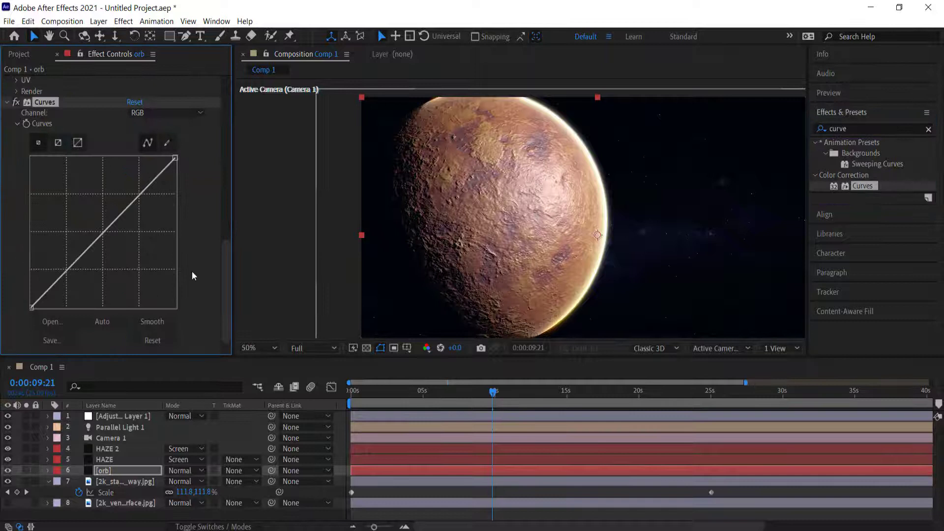
left_click(66, 269)
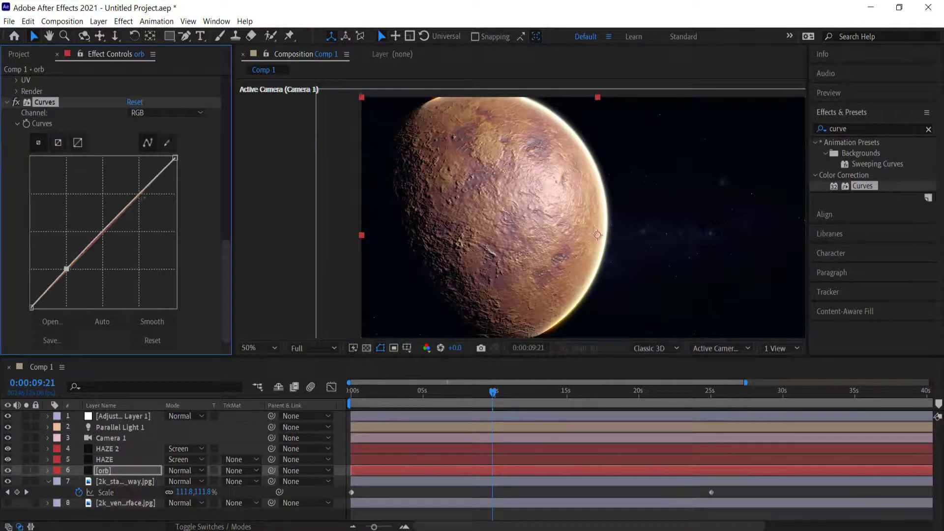
left_click(140, 193)
left_click_drag(66, 269, 80, 269)
left_click_drag(140, 194, 128, 195)
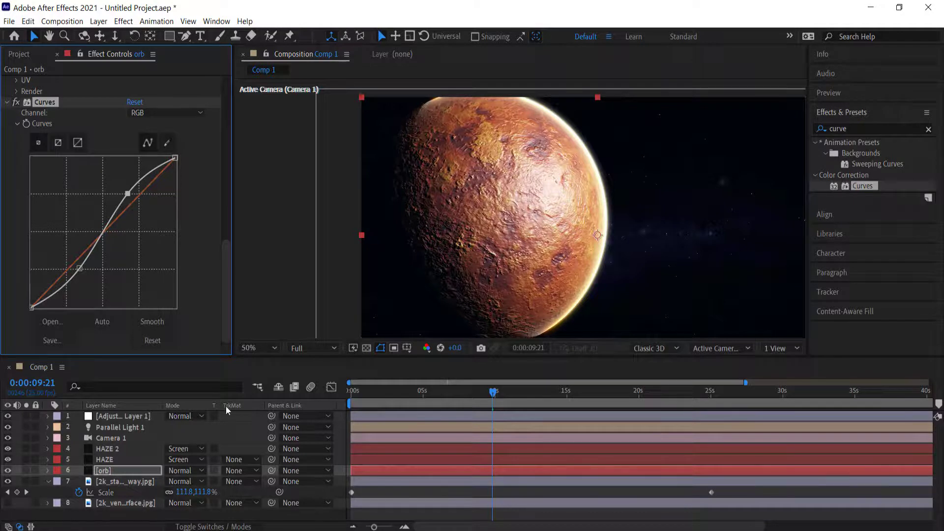
left_click(490, 391)
left_click_drag(448, 390, 512, 391)
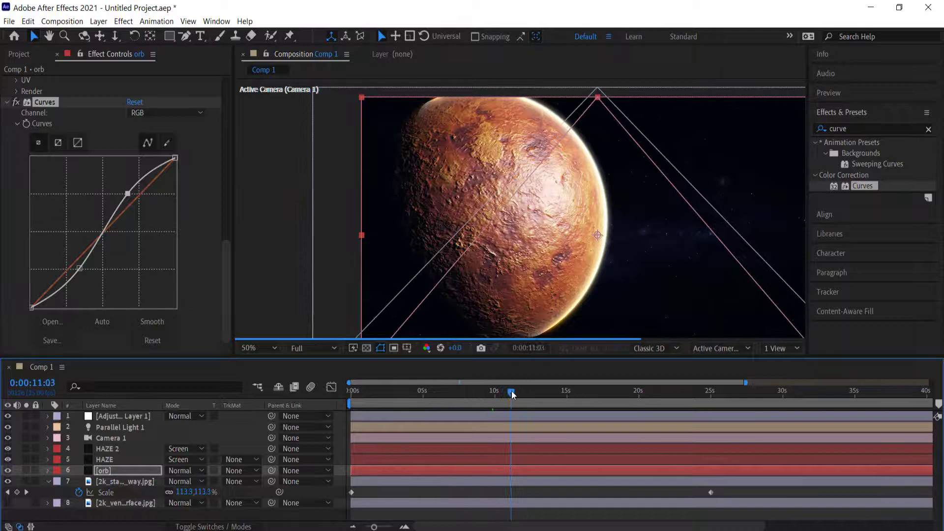
Step: Set the viewer resolution to Third and play a preview
left_click(309, 349)
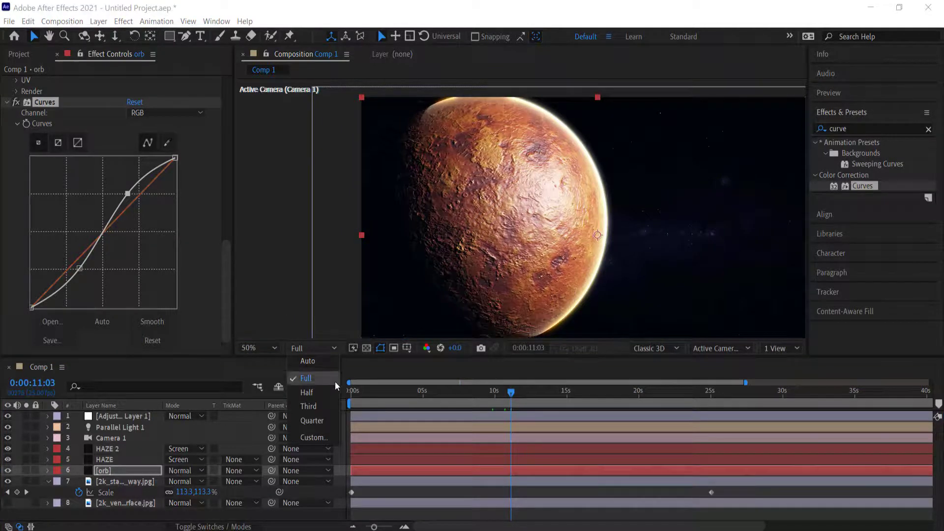
left_click(314, 412)
key("space")
key("space")
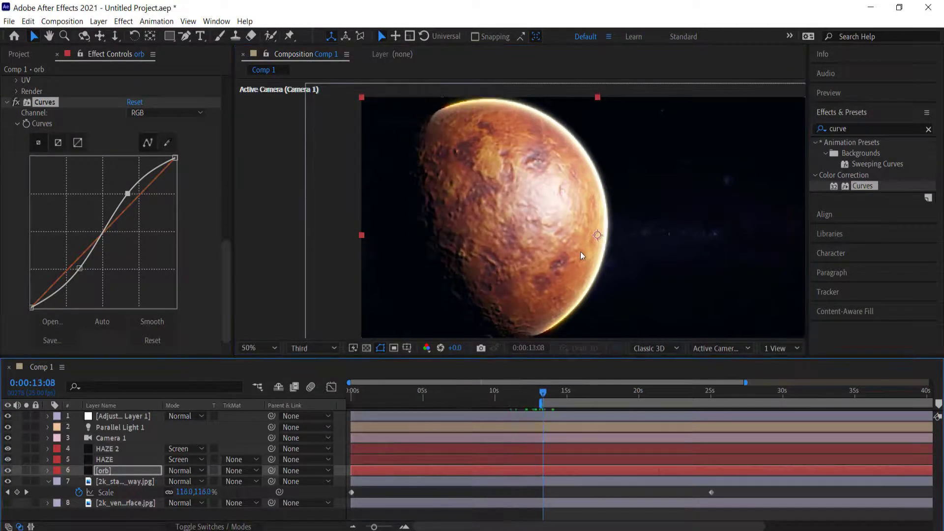
Step: End the work area at about 25 seconds, checking frames around 0:00:21:18 and 0:00:14:08
left_click(715, 394)
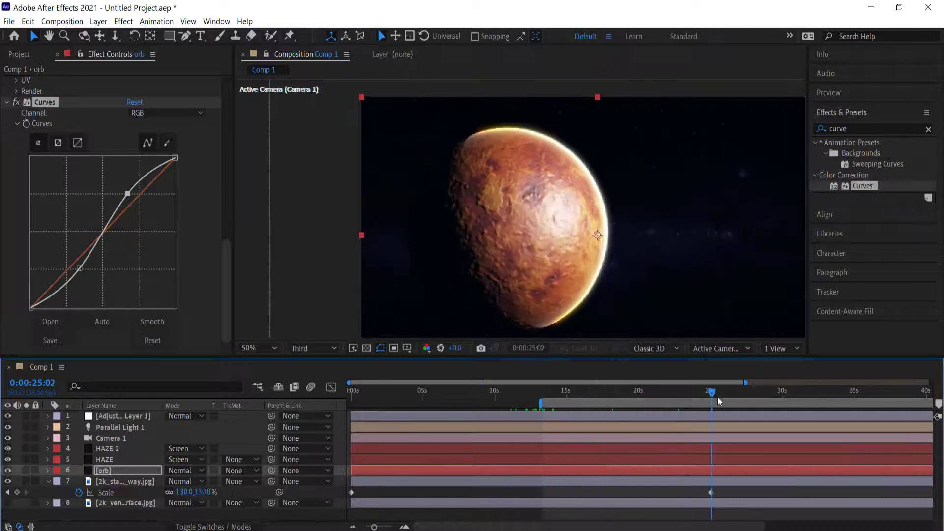
key("space")
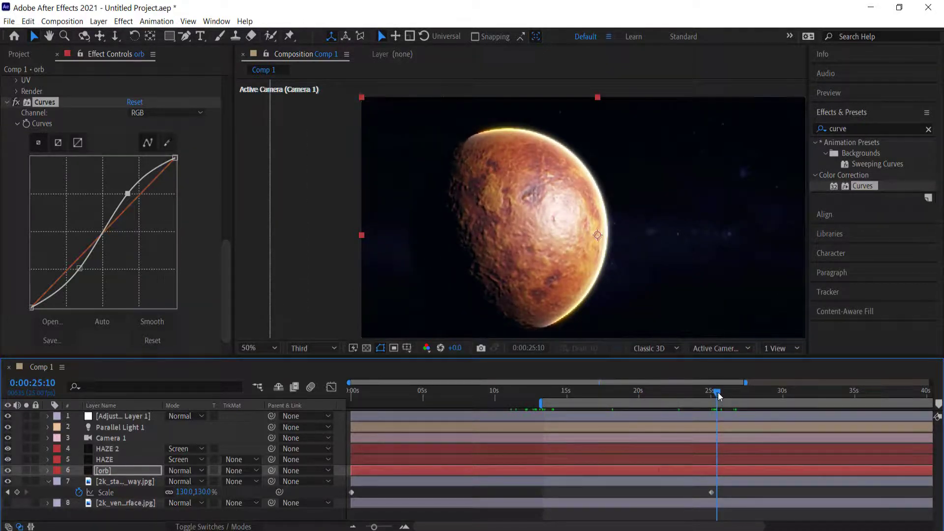
key("minus")
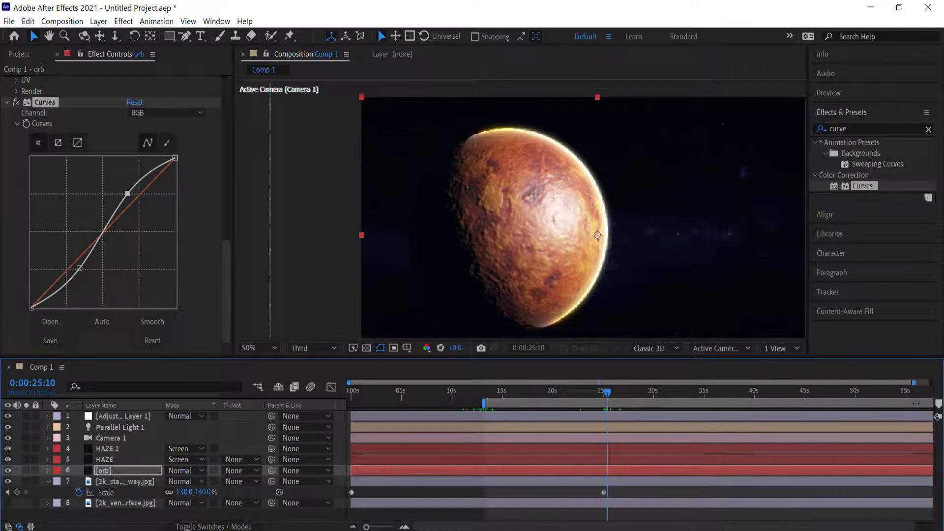
left_click_drag(931, 404, 613, 403)
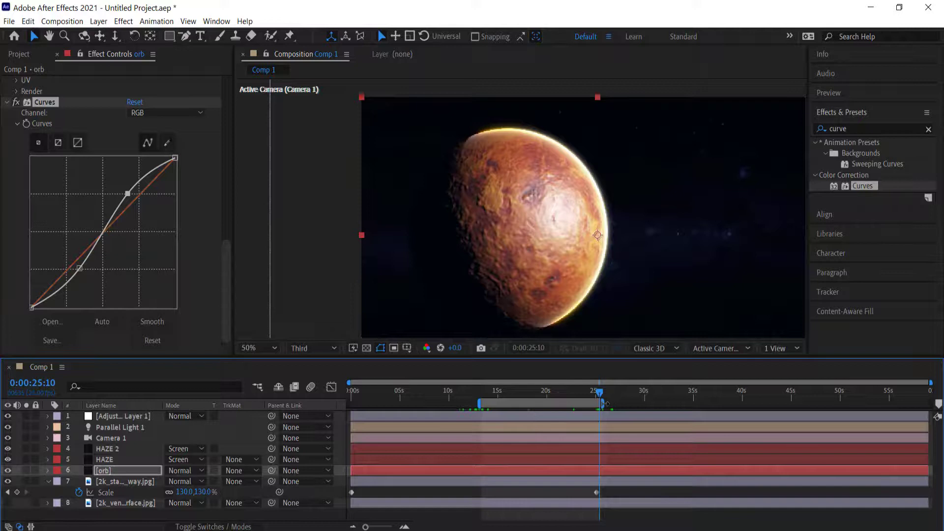
left_click(564, 393)
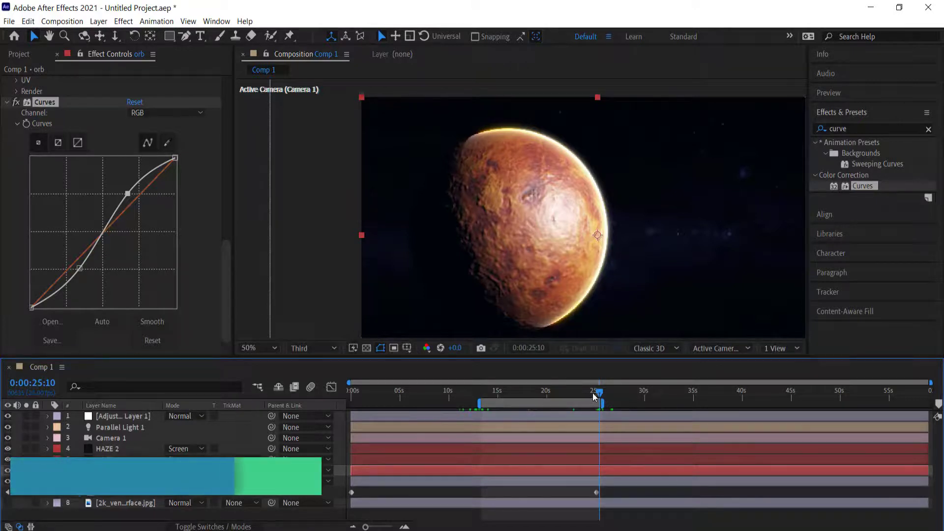
left_click(491, 393)
Step: Add a new adjustment layer and apply Camera Lens Blur to it
right_click(317, 376)
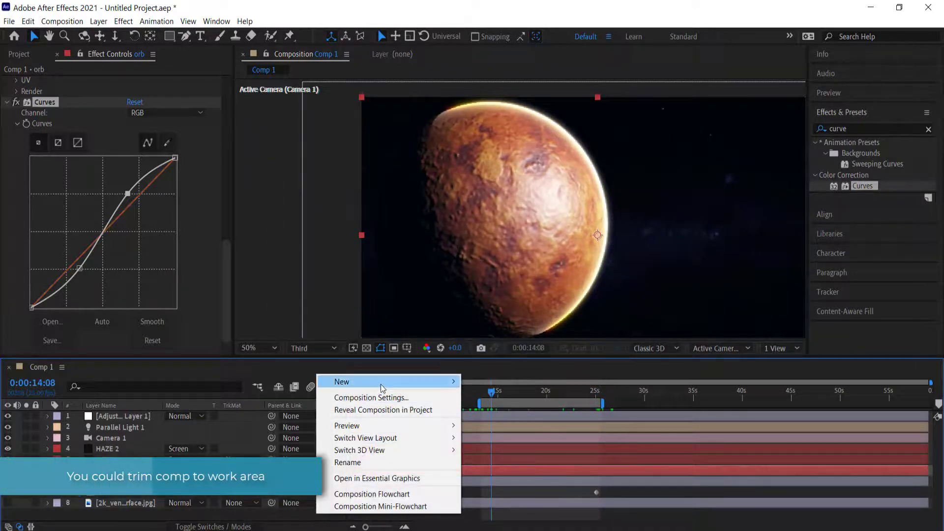
mouse_move(382, 386)
left_click(497, 471)
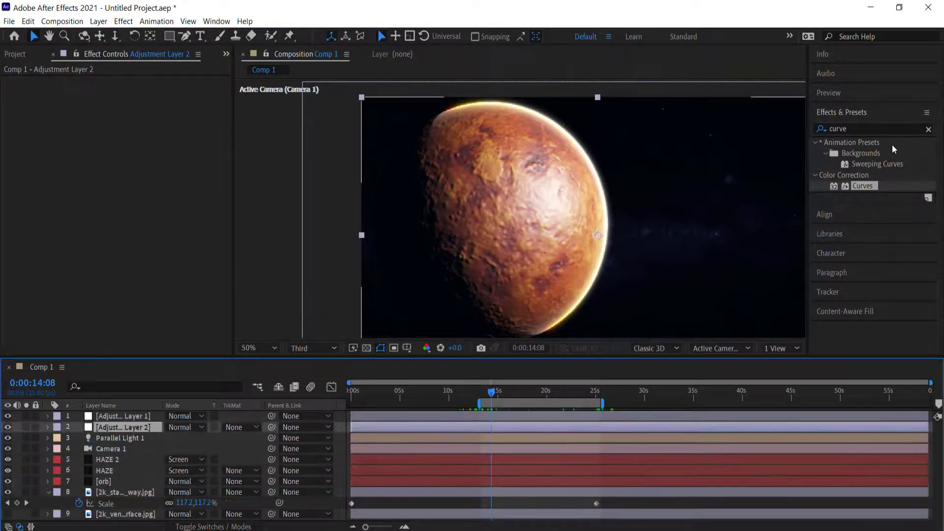
left_click(866, 129)
type("camera le")
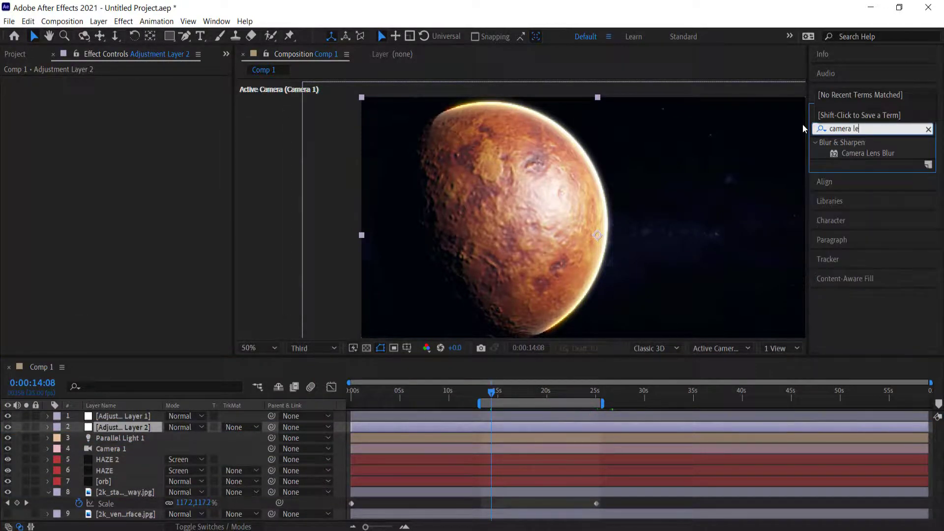
left_click_drag(869, 156, 137, 177)
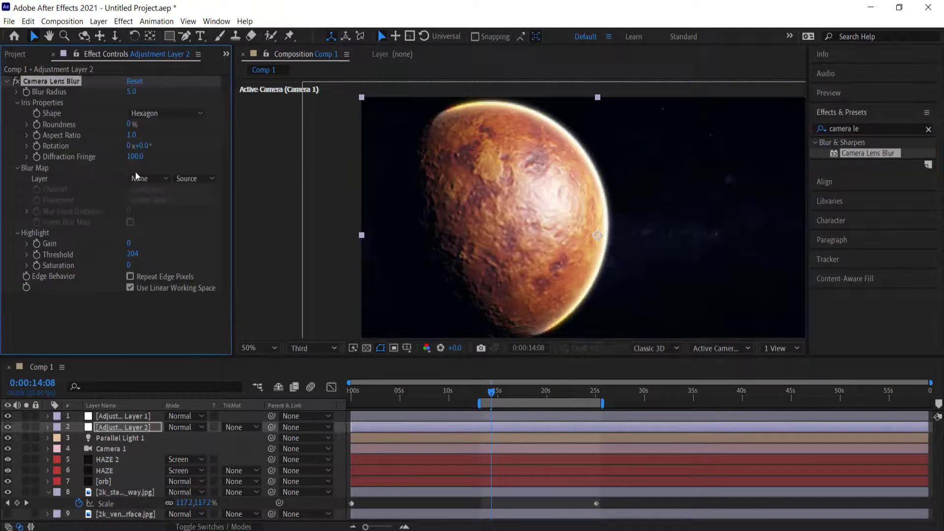
Step: Keyframe Blur Radius at 30 at 0:00:12:20, dropping to 0 around 14:22
left_click_drag(491, 392, 476, 385)
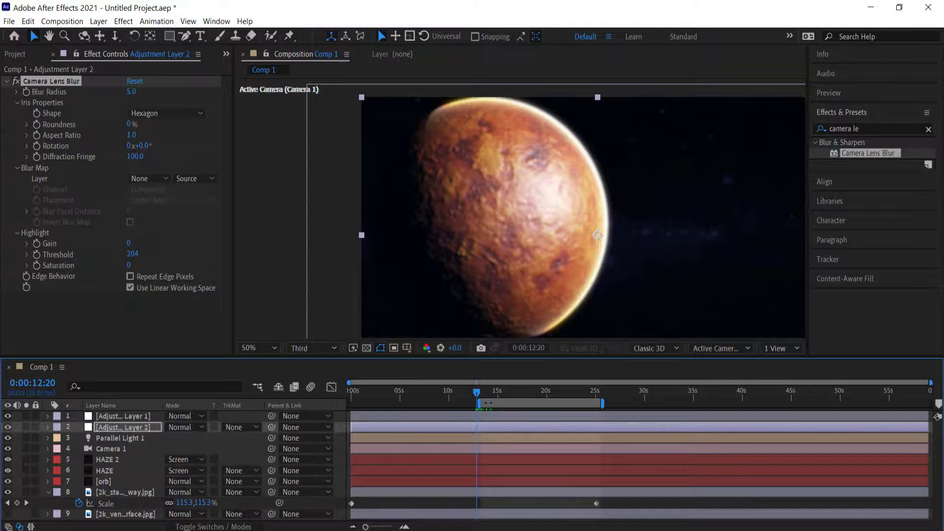
left_click(26, 92)
left_click(130, 92)
type("30")
key("Return")
left_click_drag(477, 390, 498, 399)
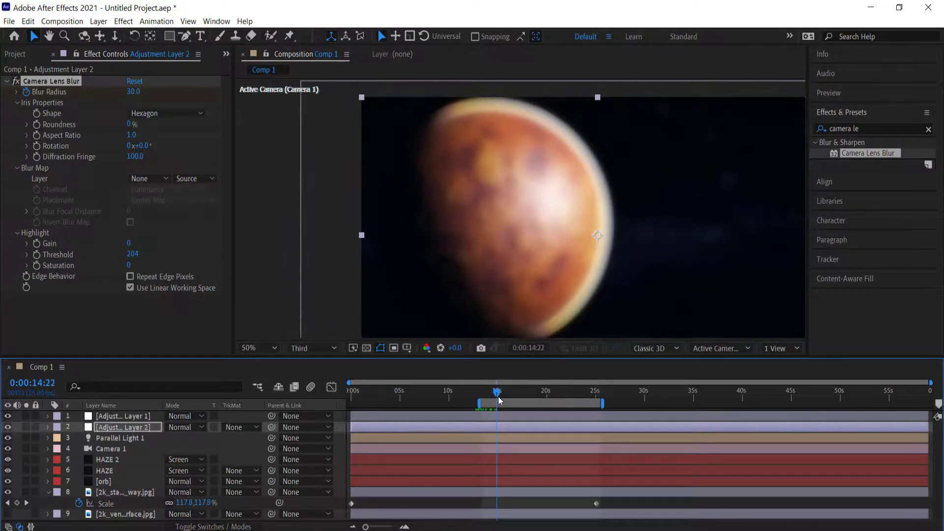
left_click(134, 91)
type("0")
key("Return")
mouse_move(497, 392)
left_mouse_down()
mouse_move(475, 388)
mouse_move(506, 394)
left_mouse_up()
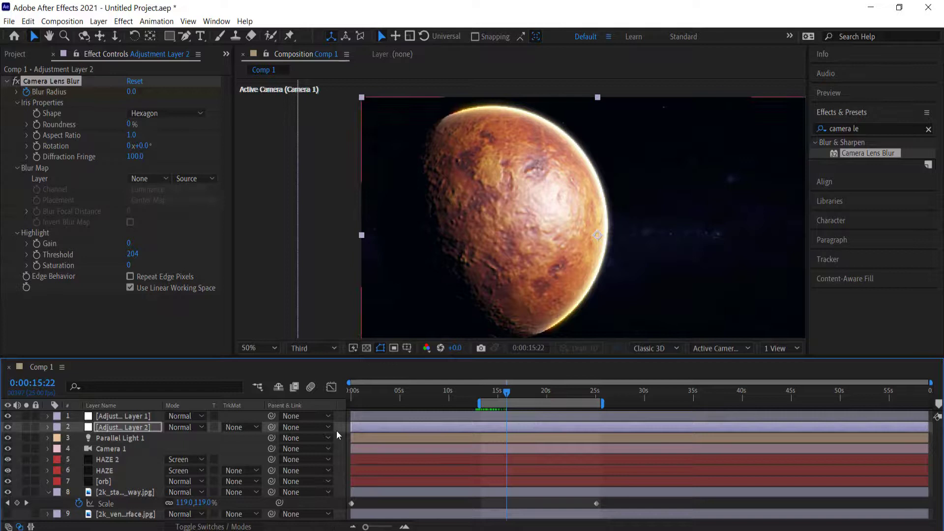
Step: Add another adjustment layer and apply the Noise effect to it
right_click(337, 507)
mouse_move(378, 370)
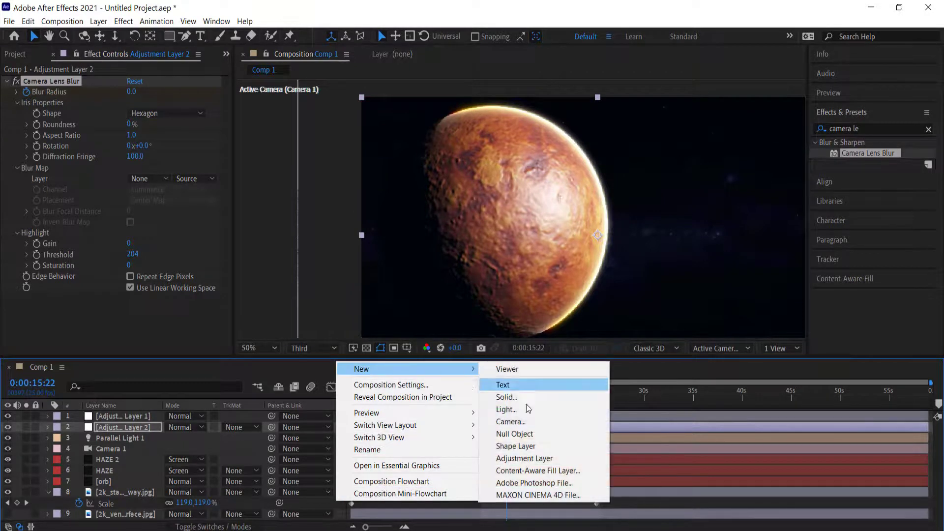
left_click(531, 460)
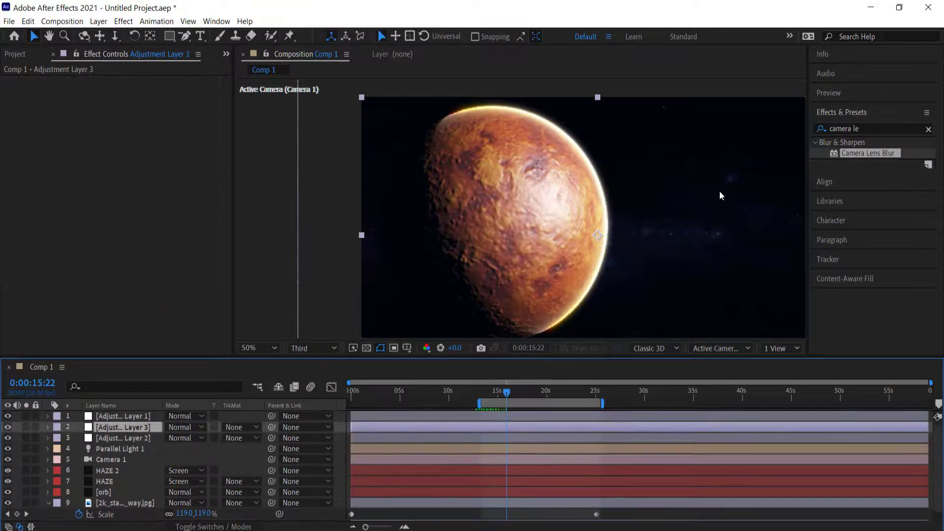
left_click(836, 128)
type("noise")
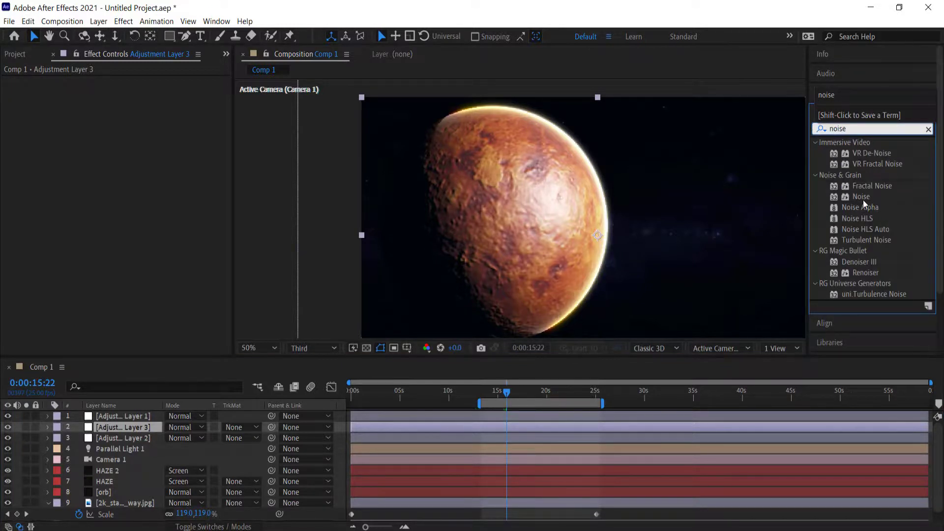
double_click(861, 196)
Step: Set Amount of Noise to 7% and check the grain at 0:00:14:02
left_click(133, 93)
type("7")
key("Return")
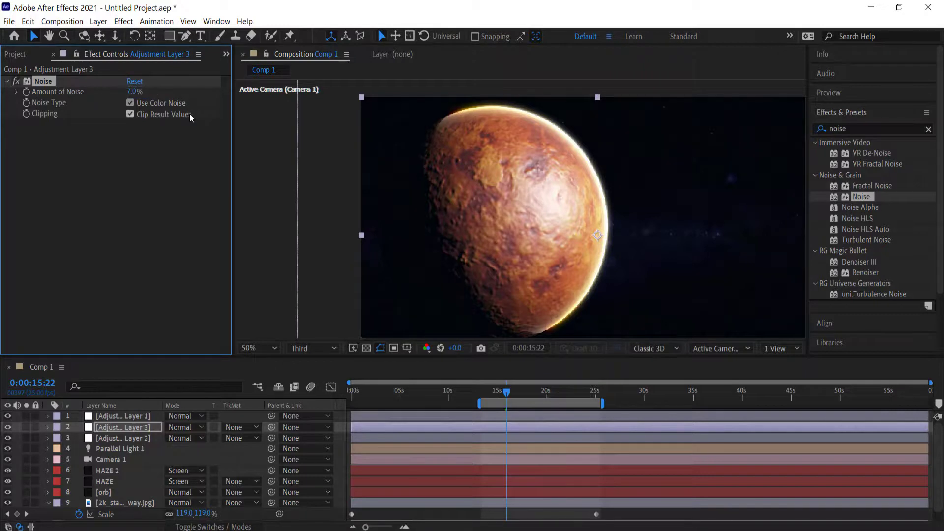
left_click_drag(506, 391, 560, 392)
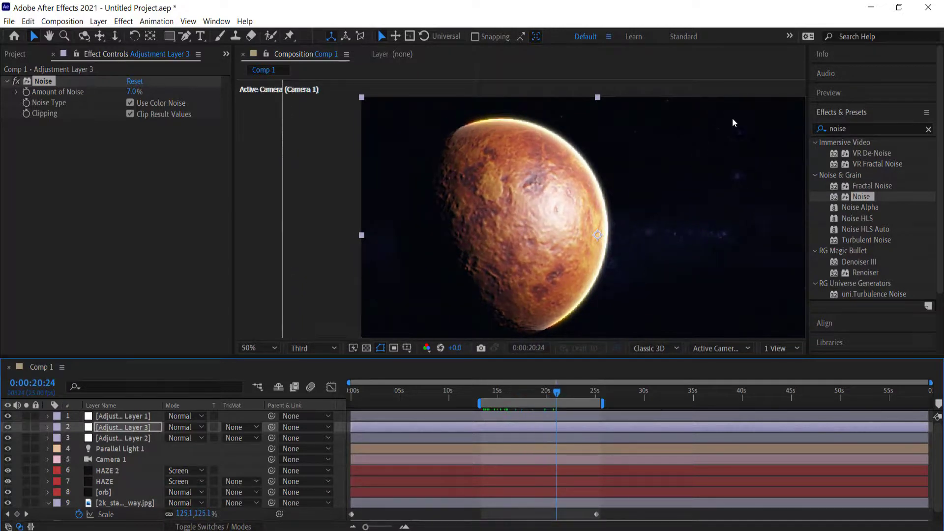